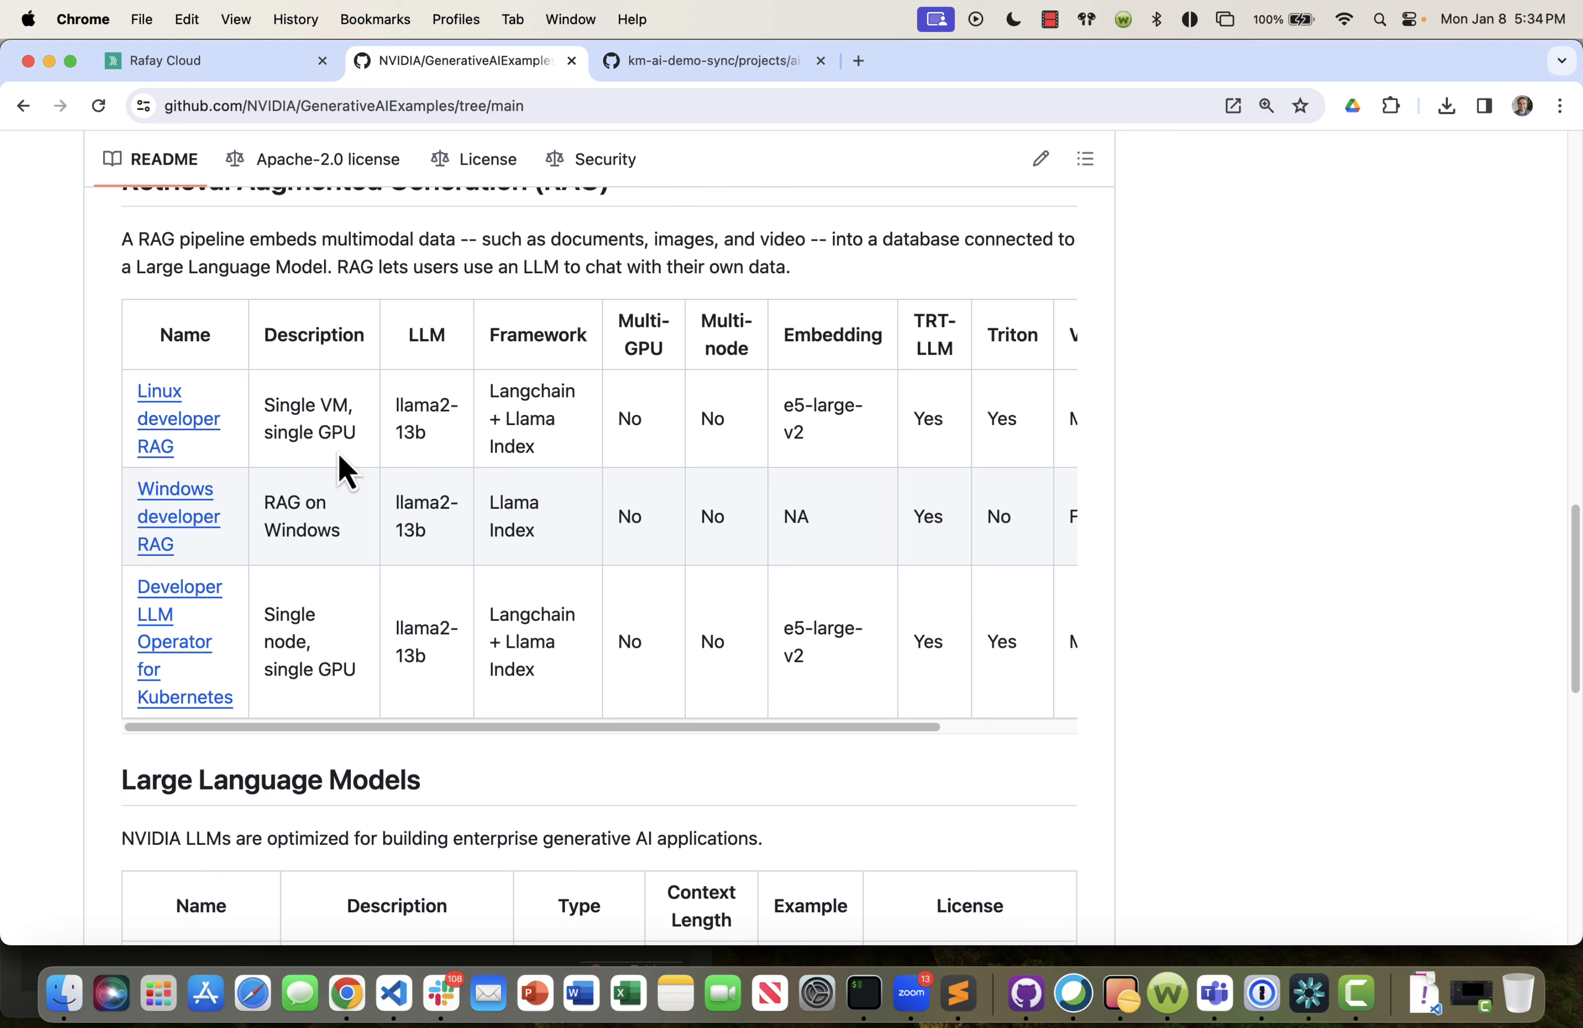
Open the Linux developer RAG example in NVIDIA's GenerativeAIExamples repository and examine its project details, components and architecture diagram.
scroll(337, 453, "up", 3)
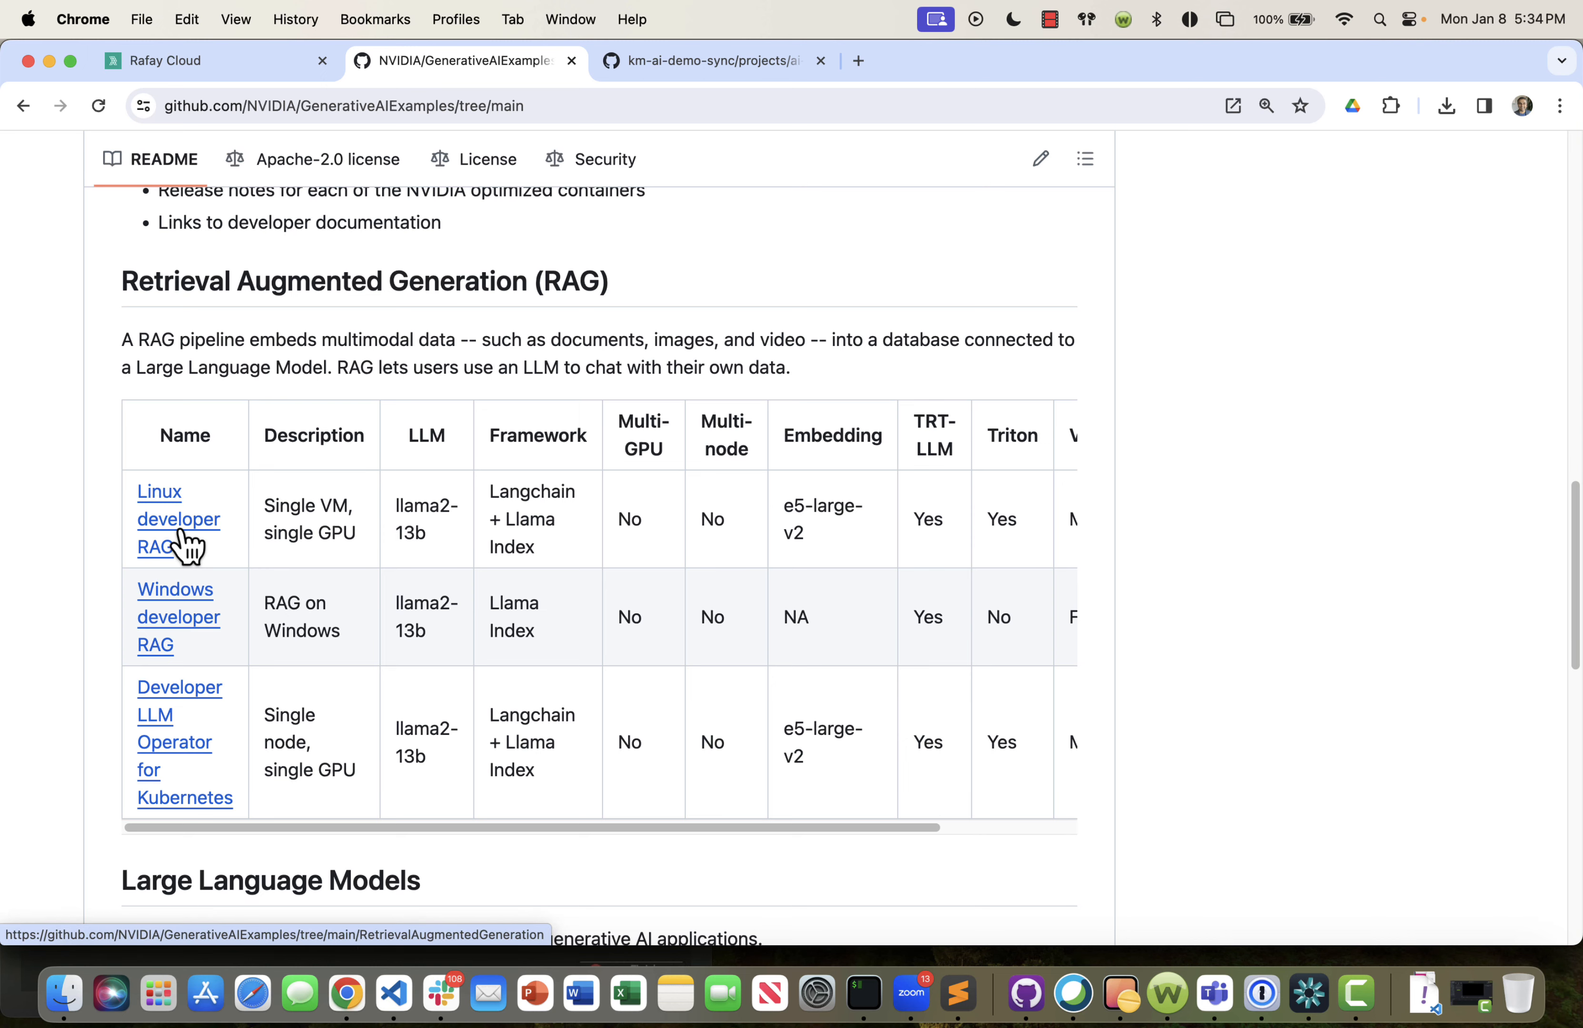
left_click(181, 542)
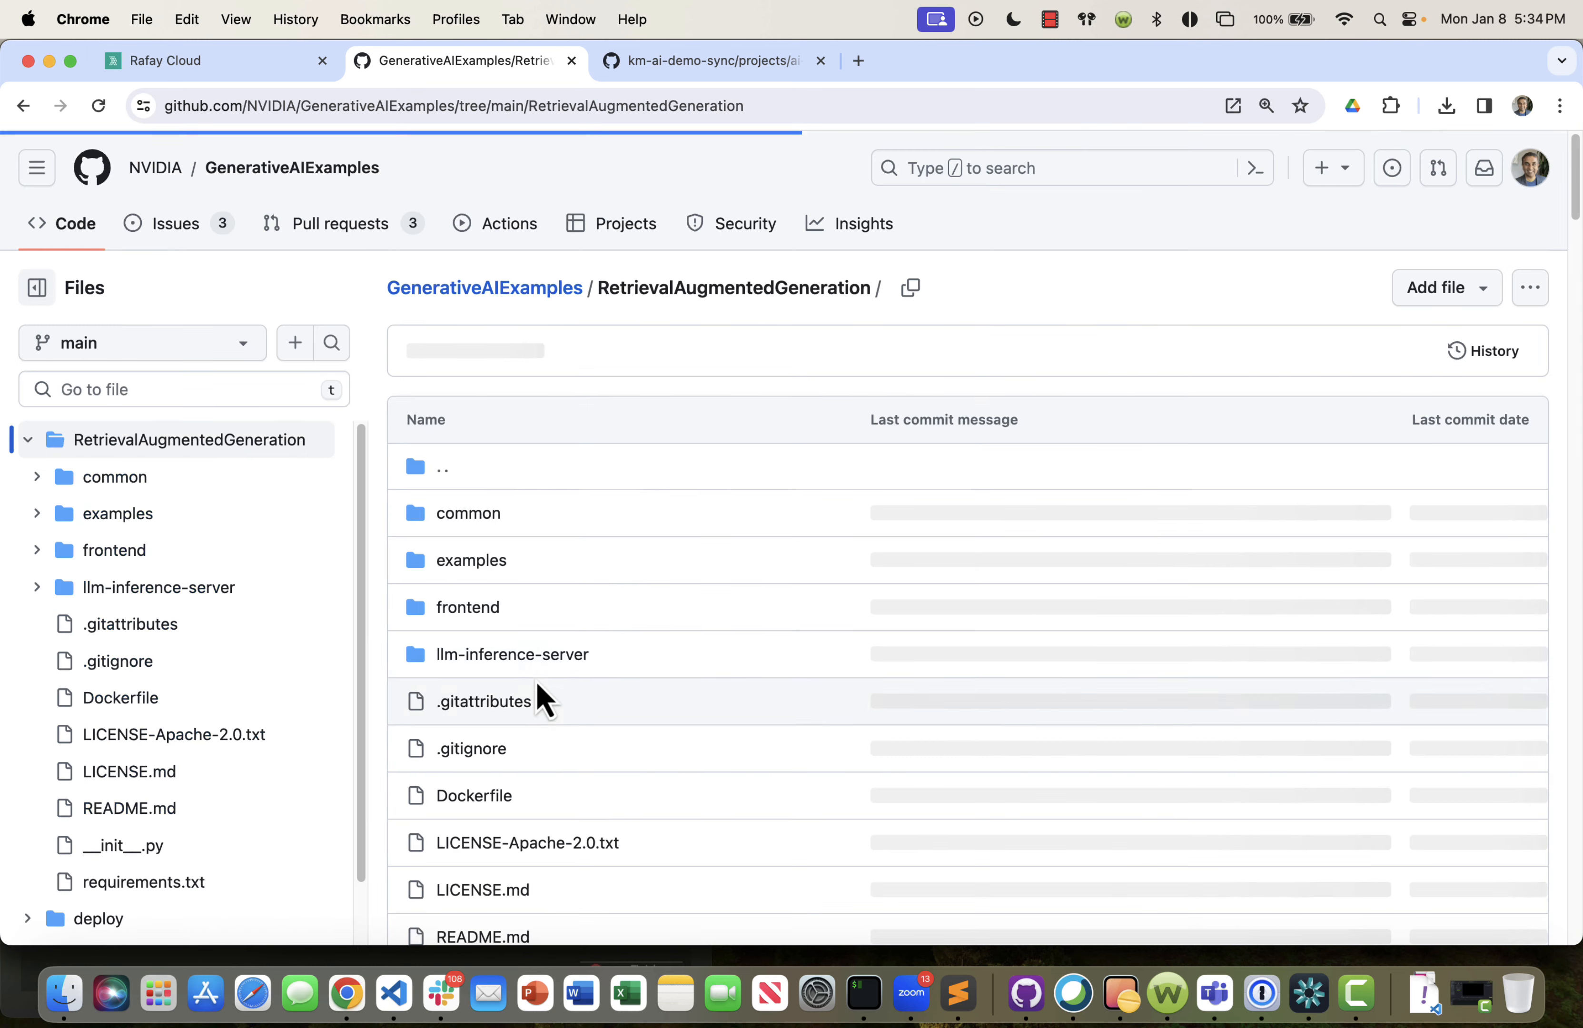
scroll(601, 594, "down", 15)
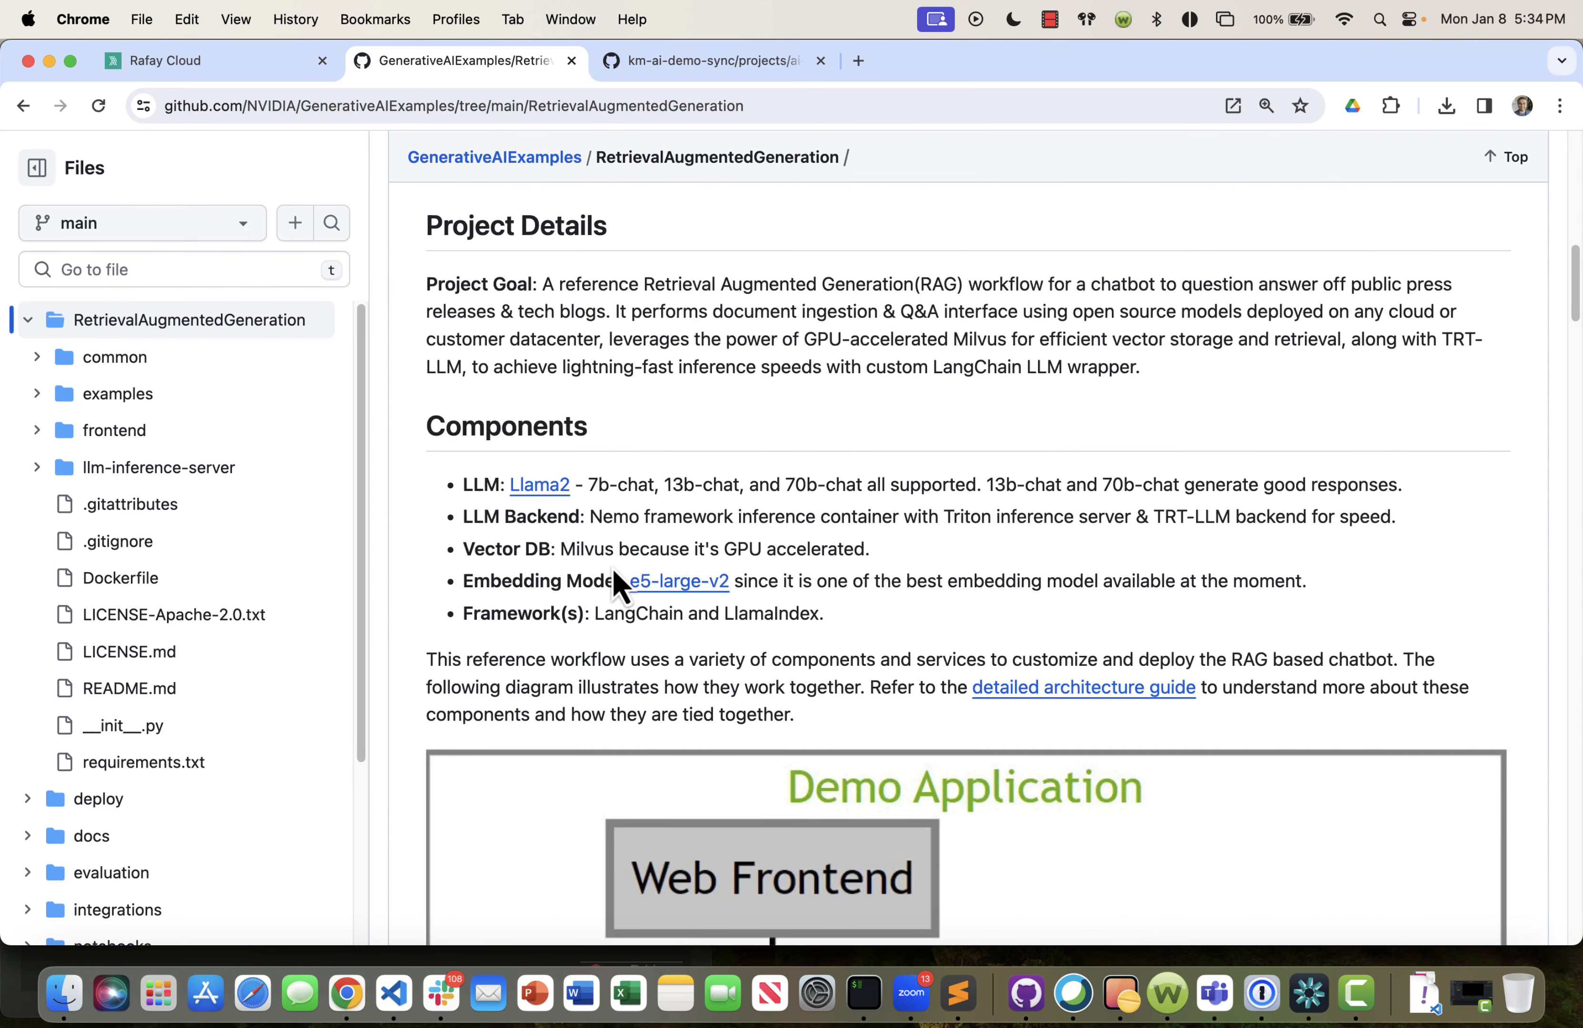
scroll(617, 580, "down", 3)
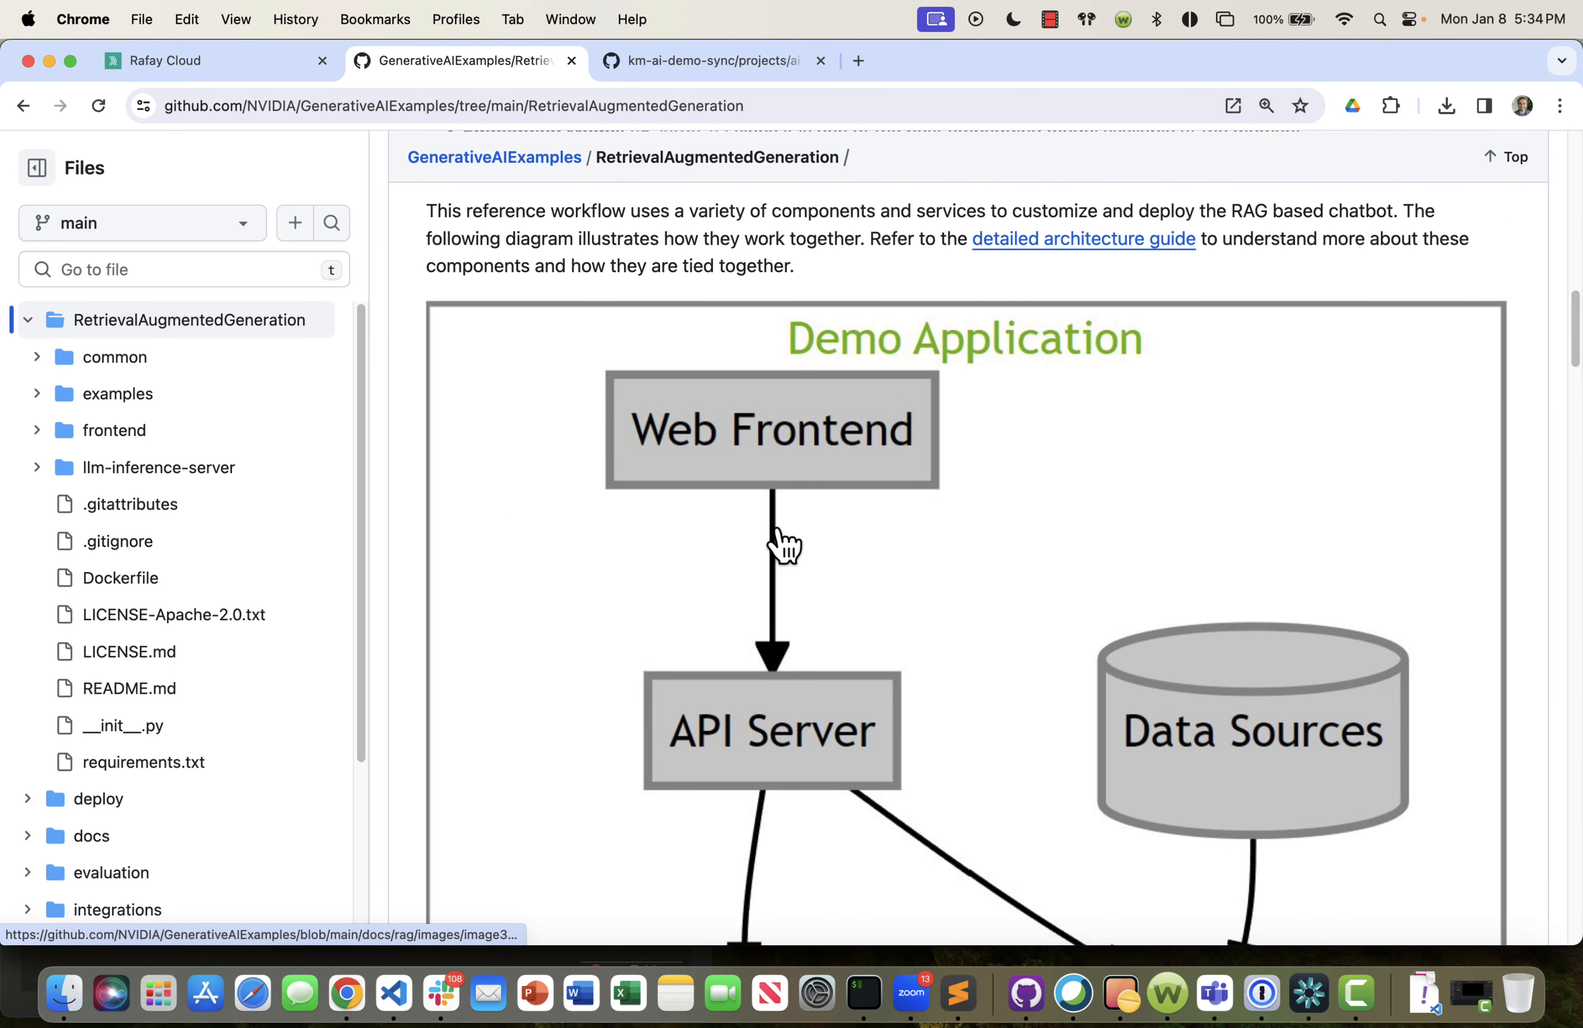
scroll(778, 551, "down", 3)
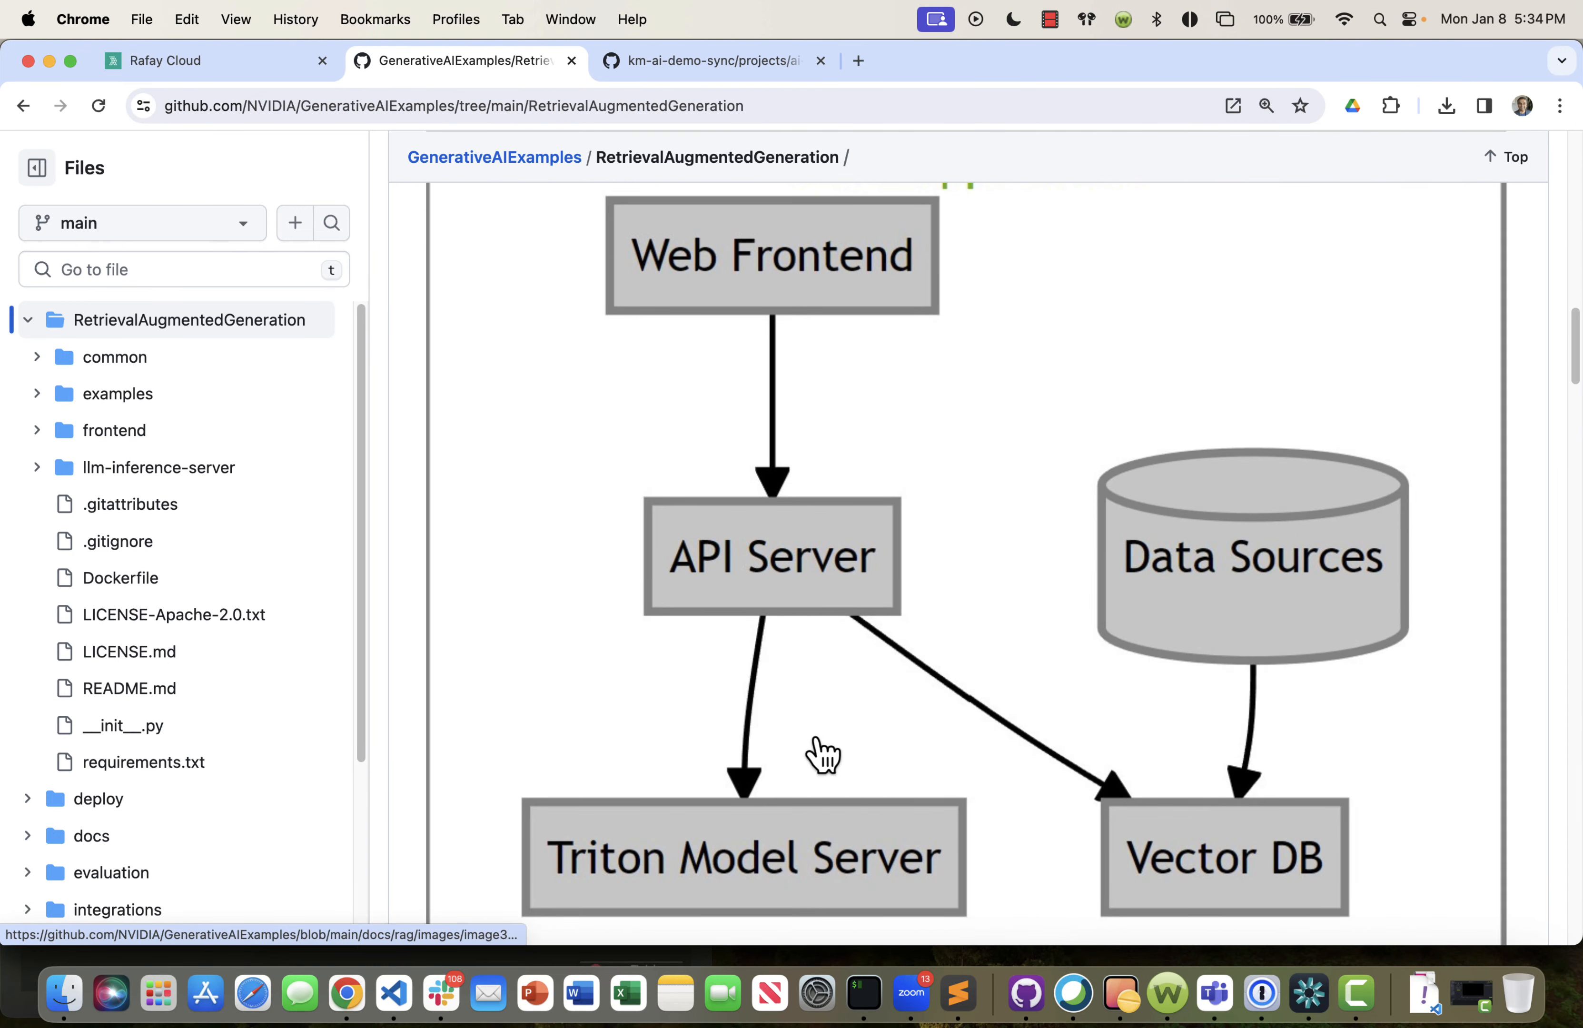
scroll(805, 795, "down", 2)
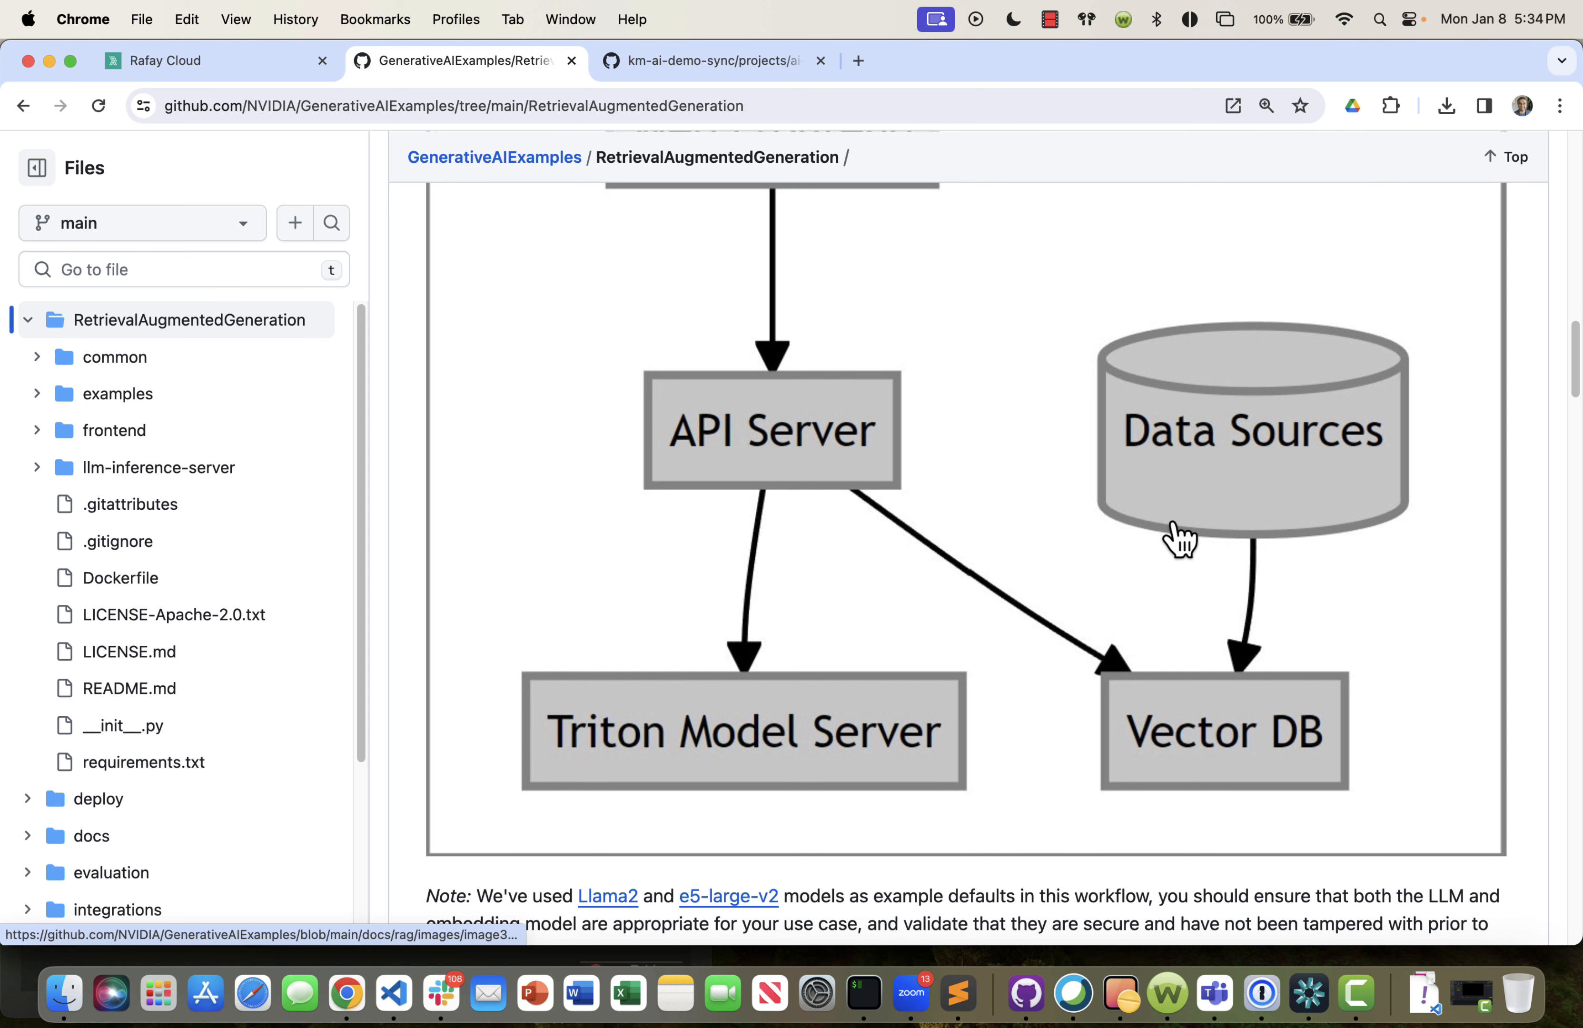
scroll(1170, 538, "up", 3)
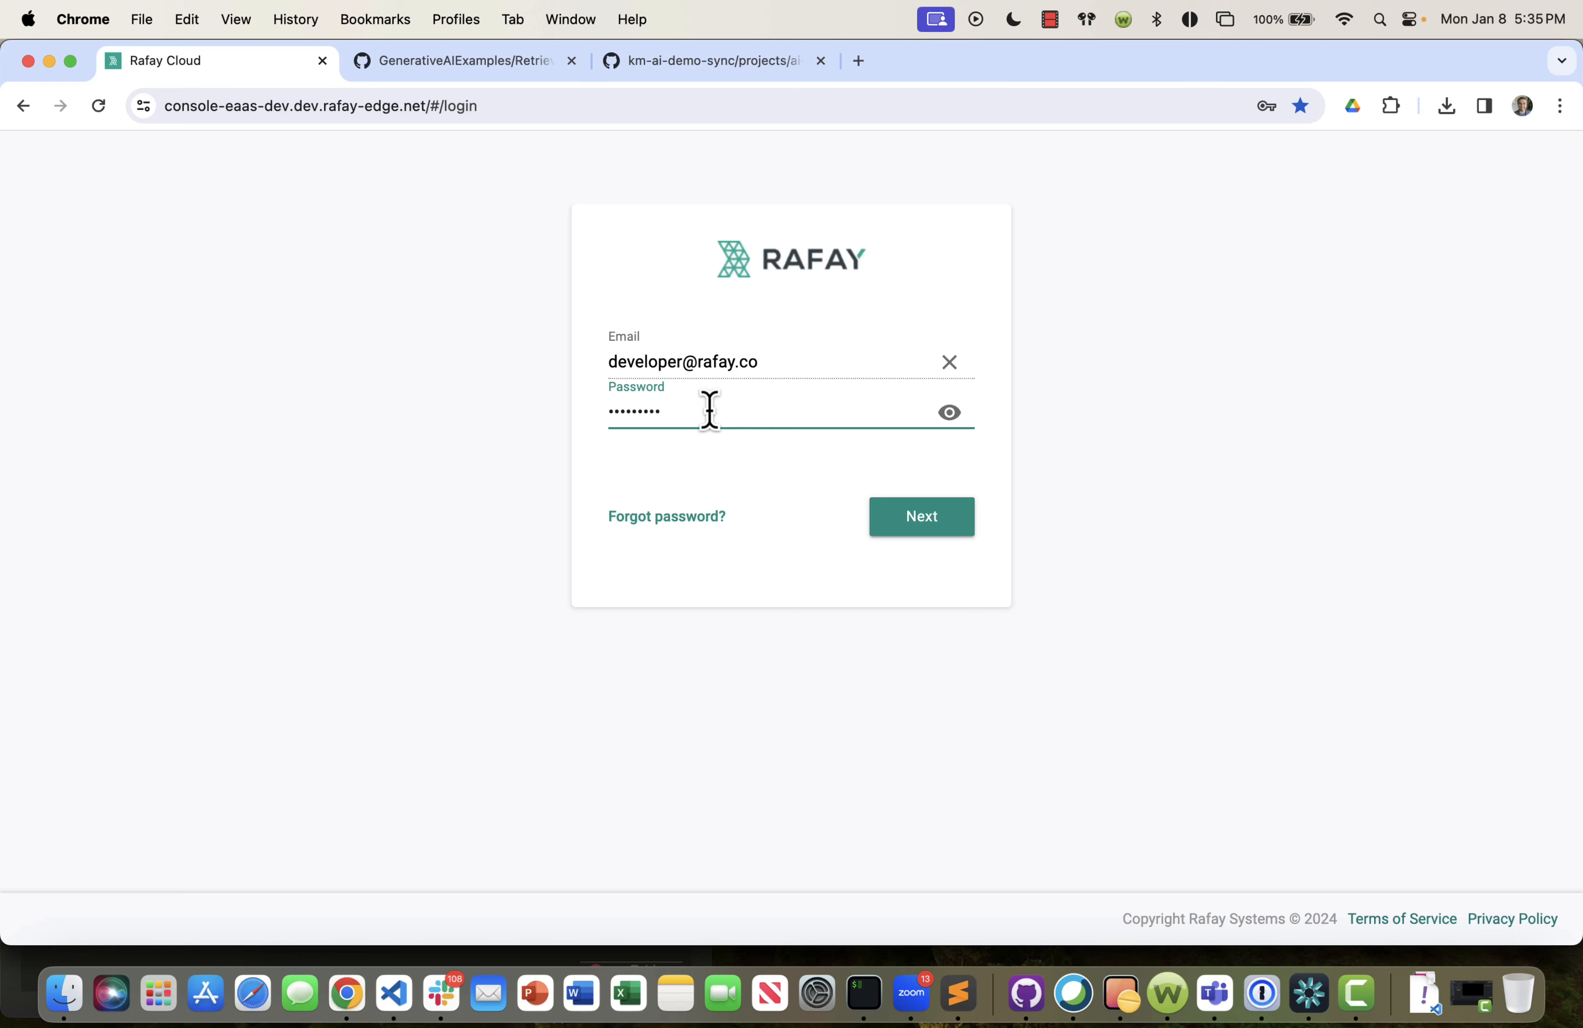
Switch to Rafay Cloud, open the ai-demo project's environments and search the templates for "nvidia".
key("Return")
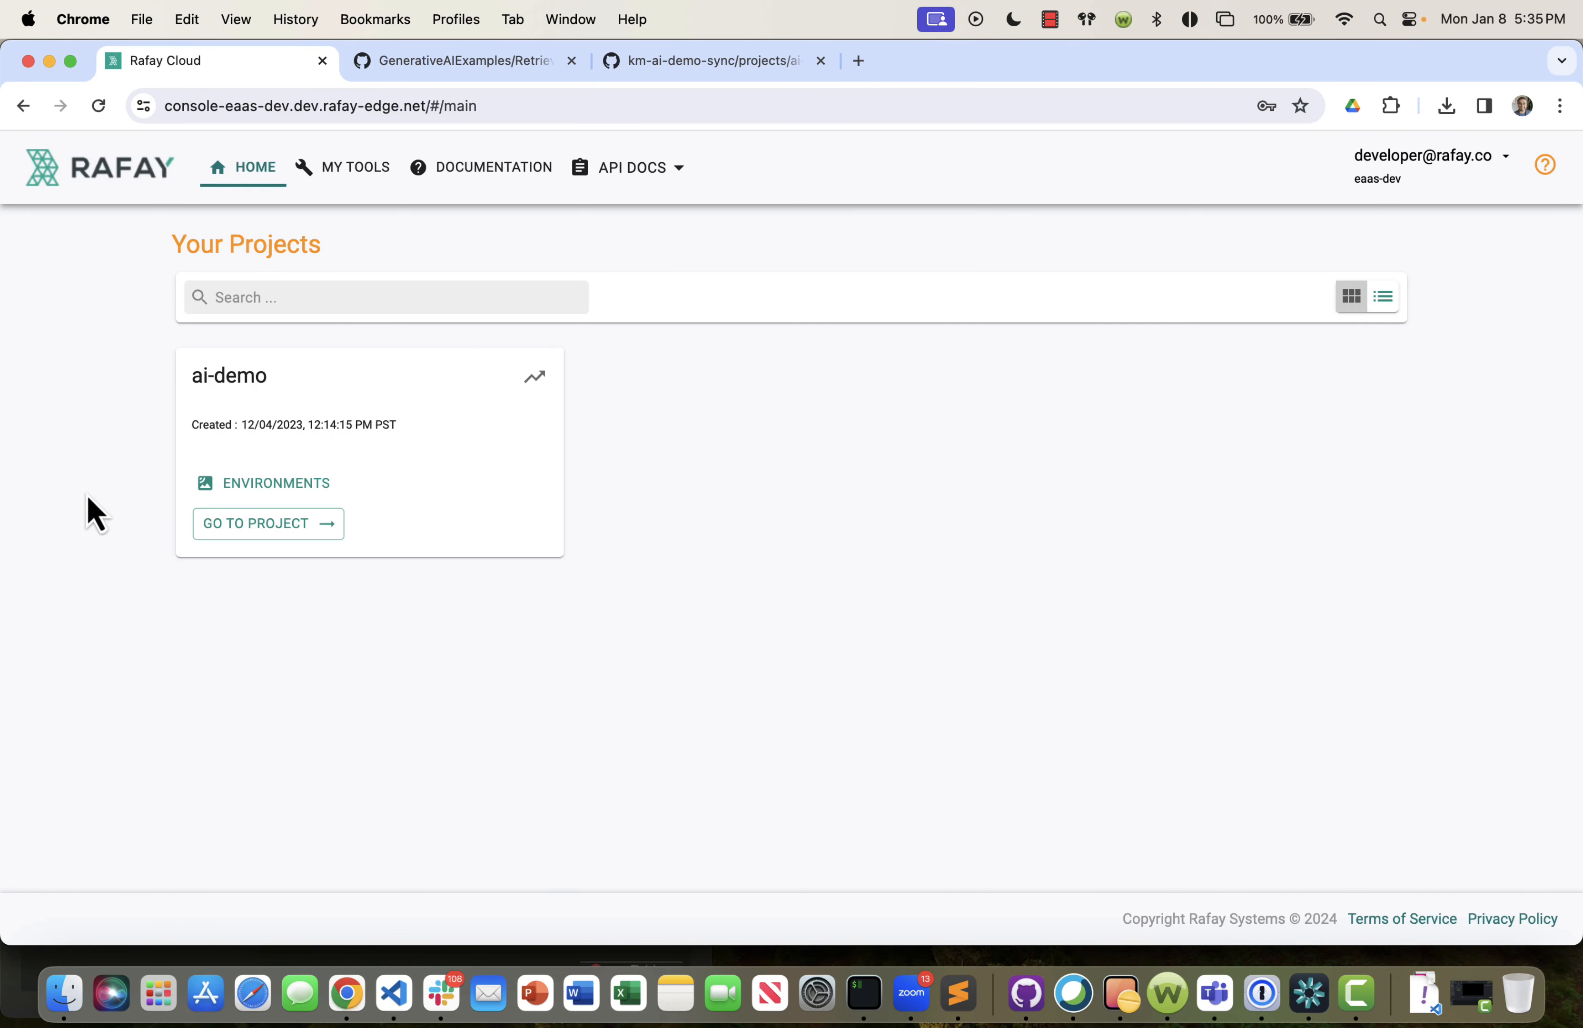
left_click(505, 554)
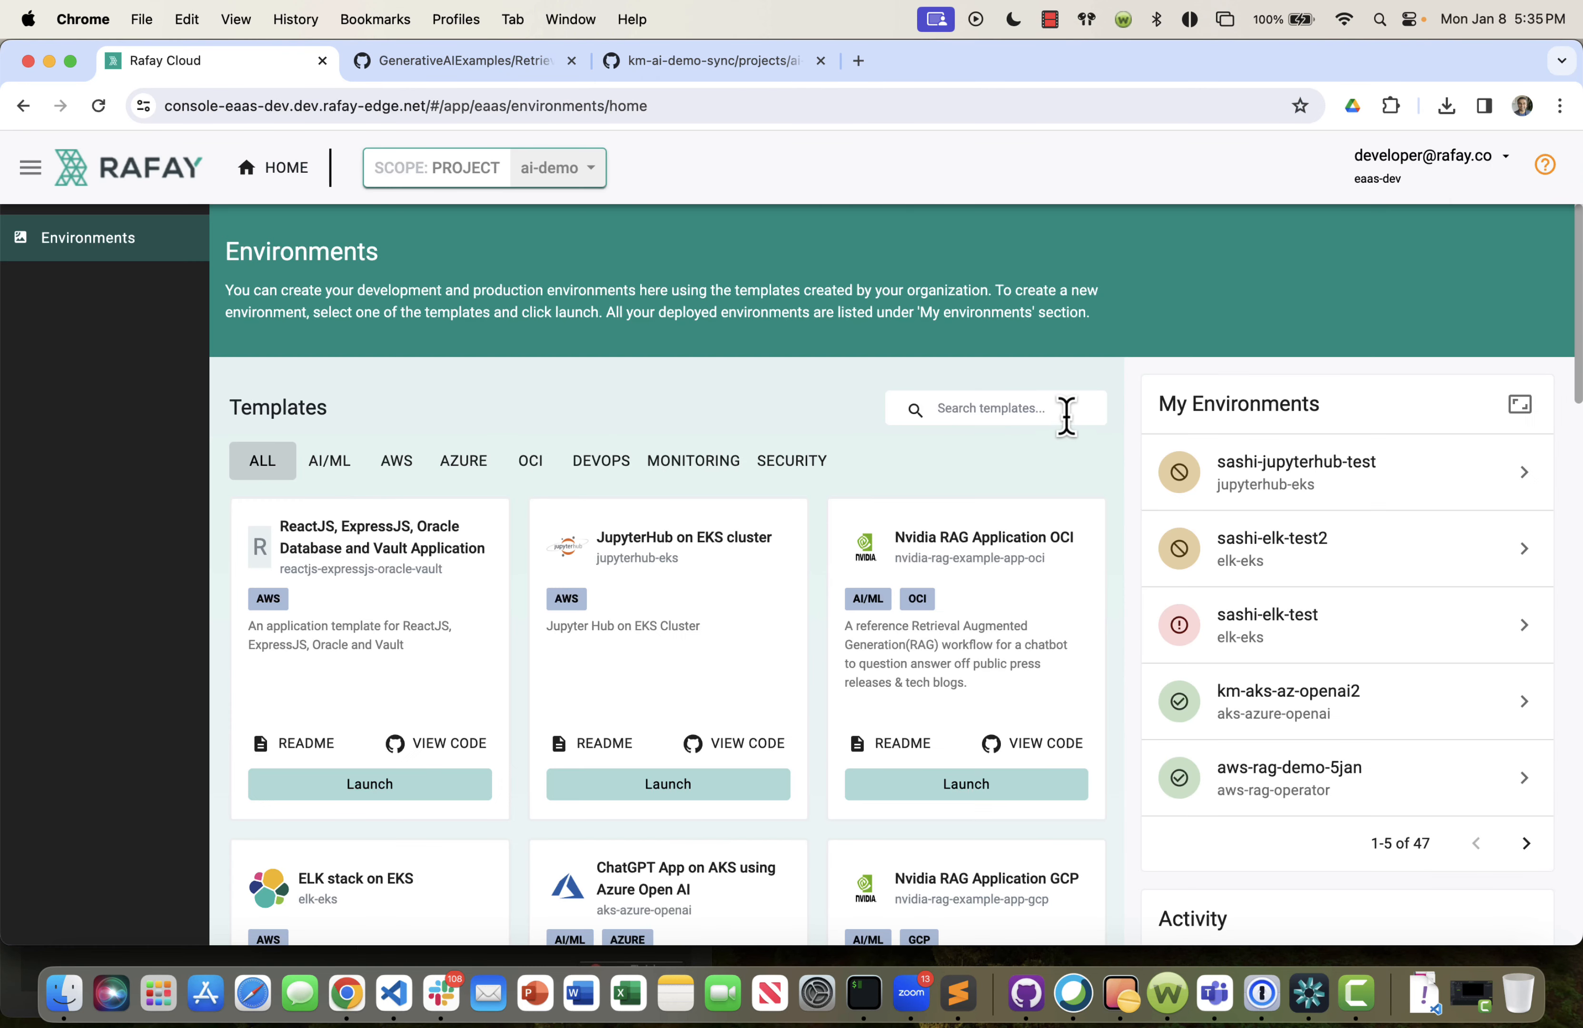
left_click(1067, 411)
type("nvidi")
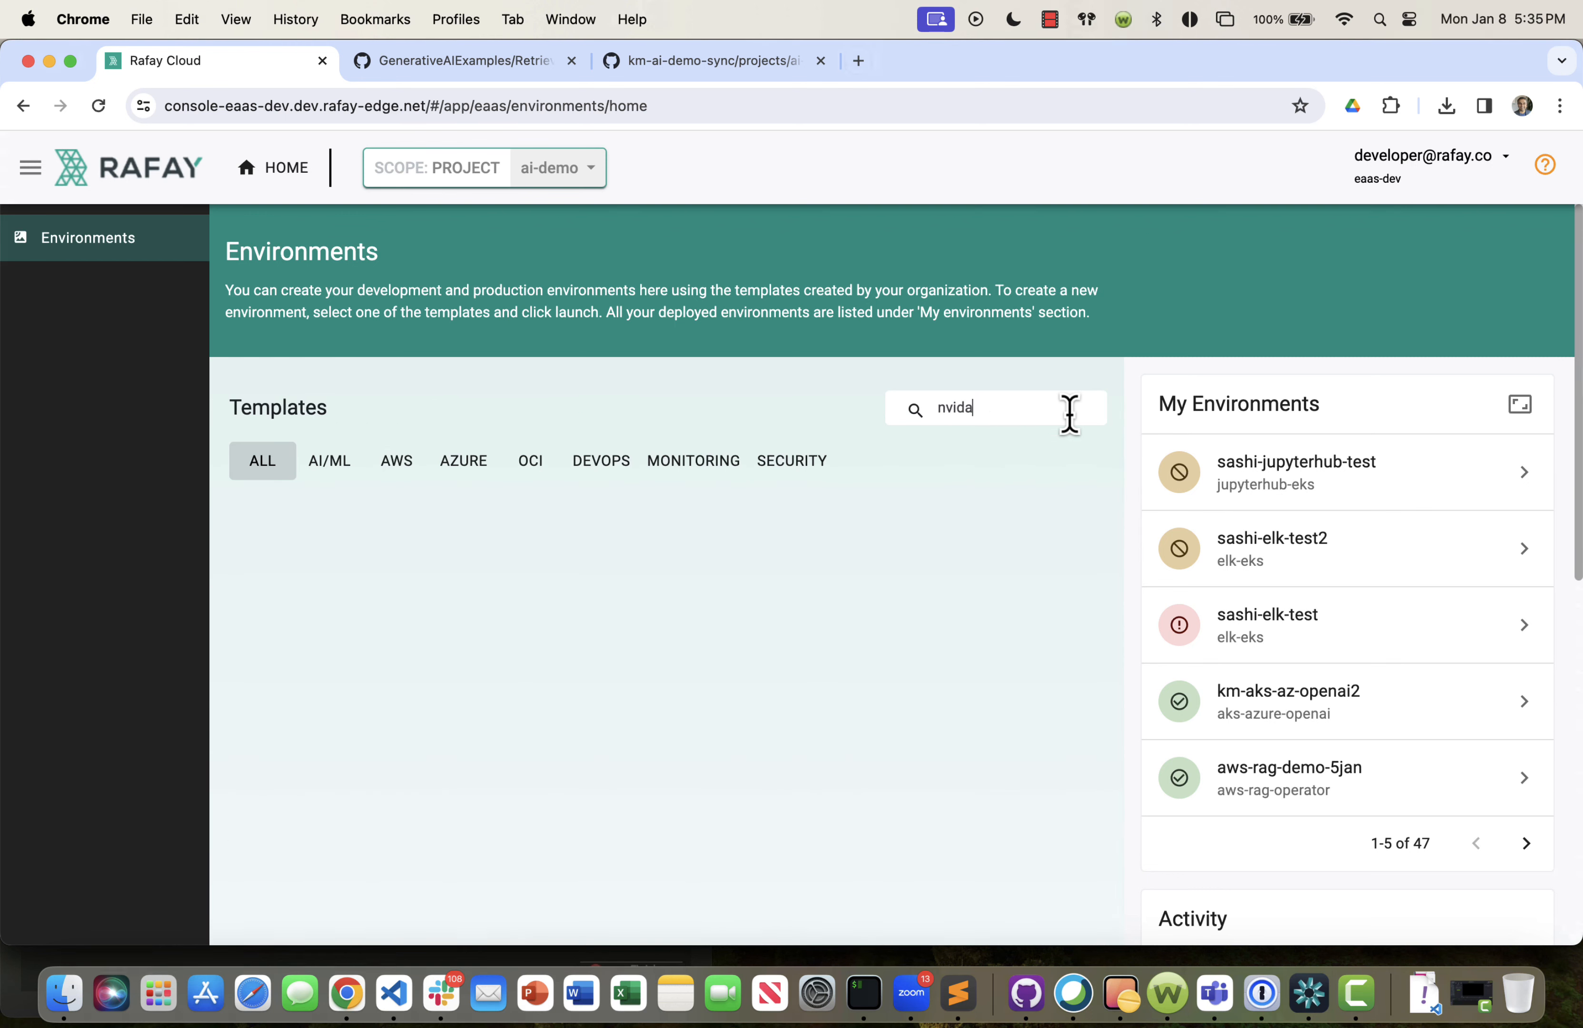
key("BackSpace")
key("BackSpace")
type("dia")
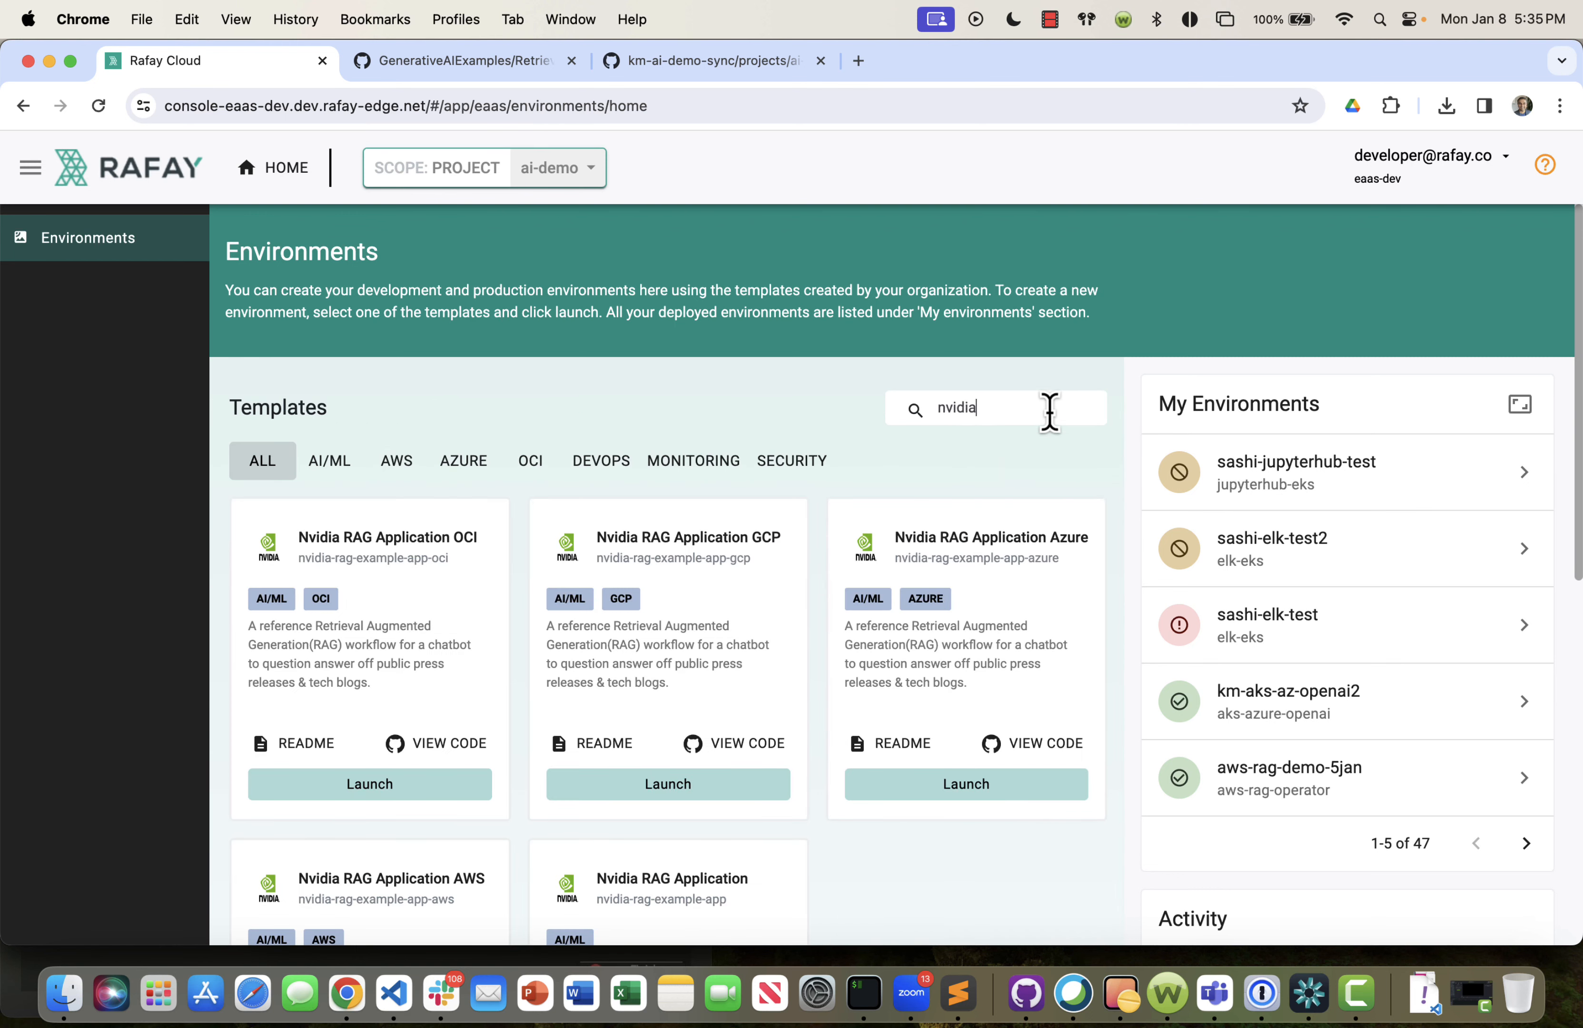
Review the input variables in the Nvidia RAG Application AWS template's readme, then close it.
scroll(1021, 681, "down", 5)
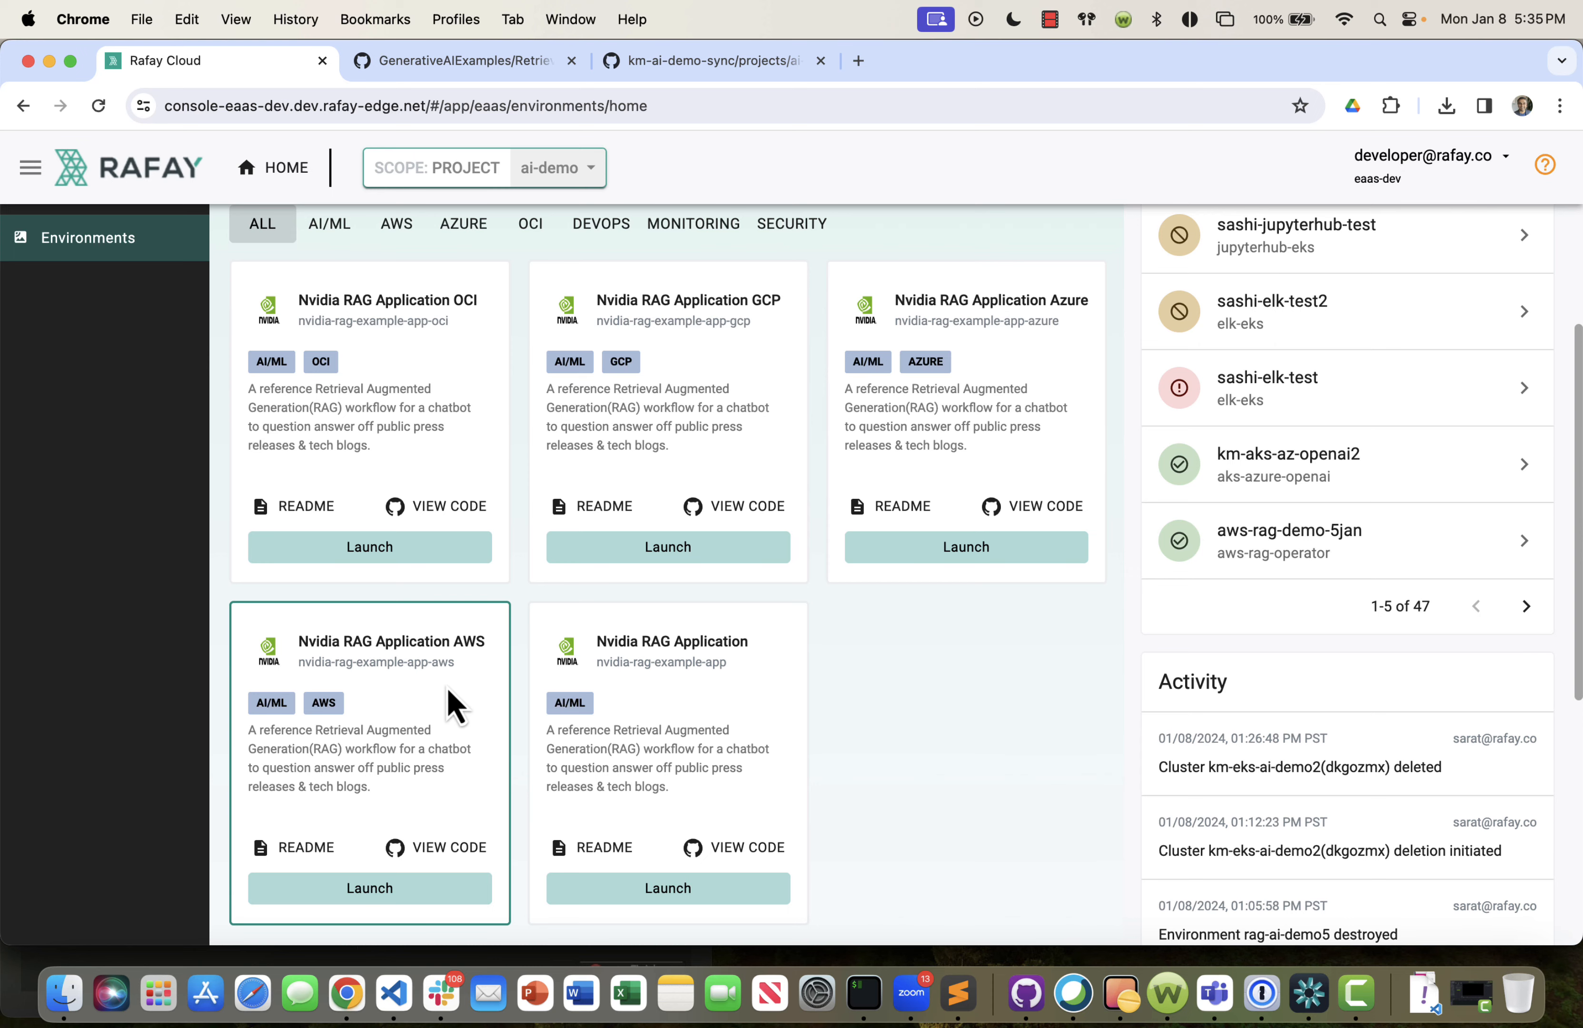
scroll(448, 698, "down", 3)
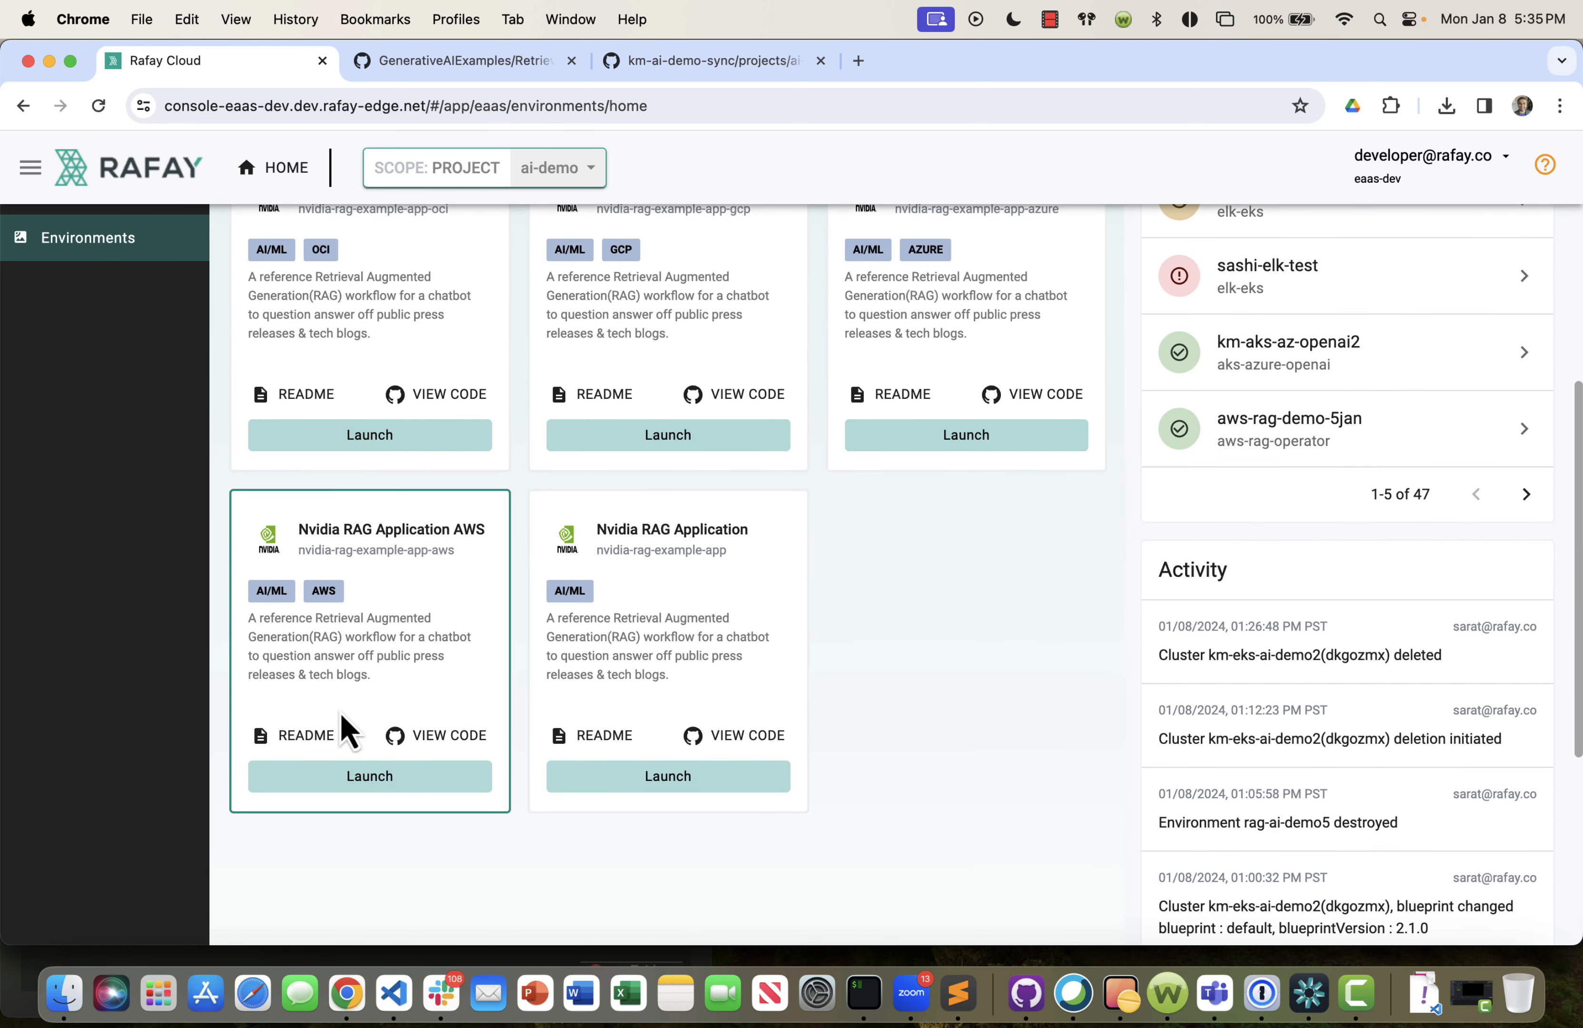
left_click(274, 741)
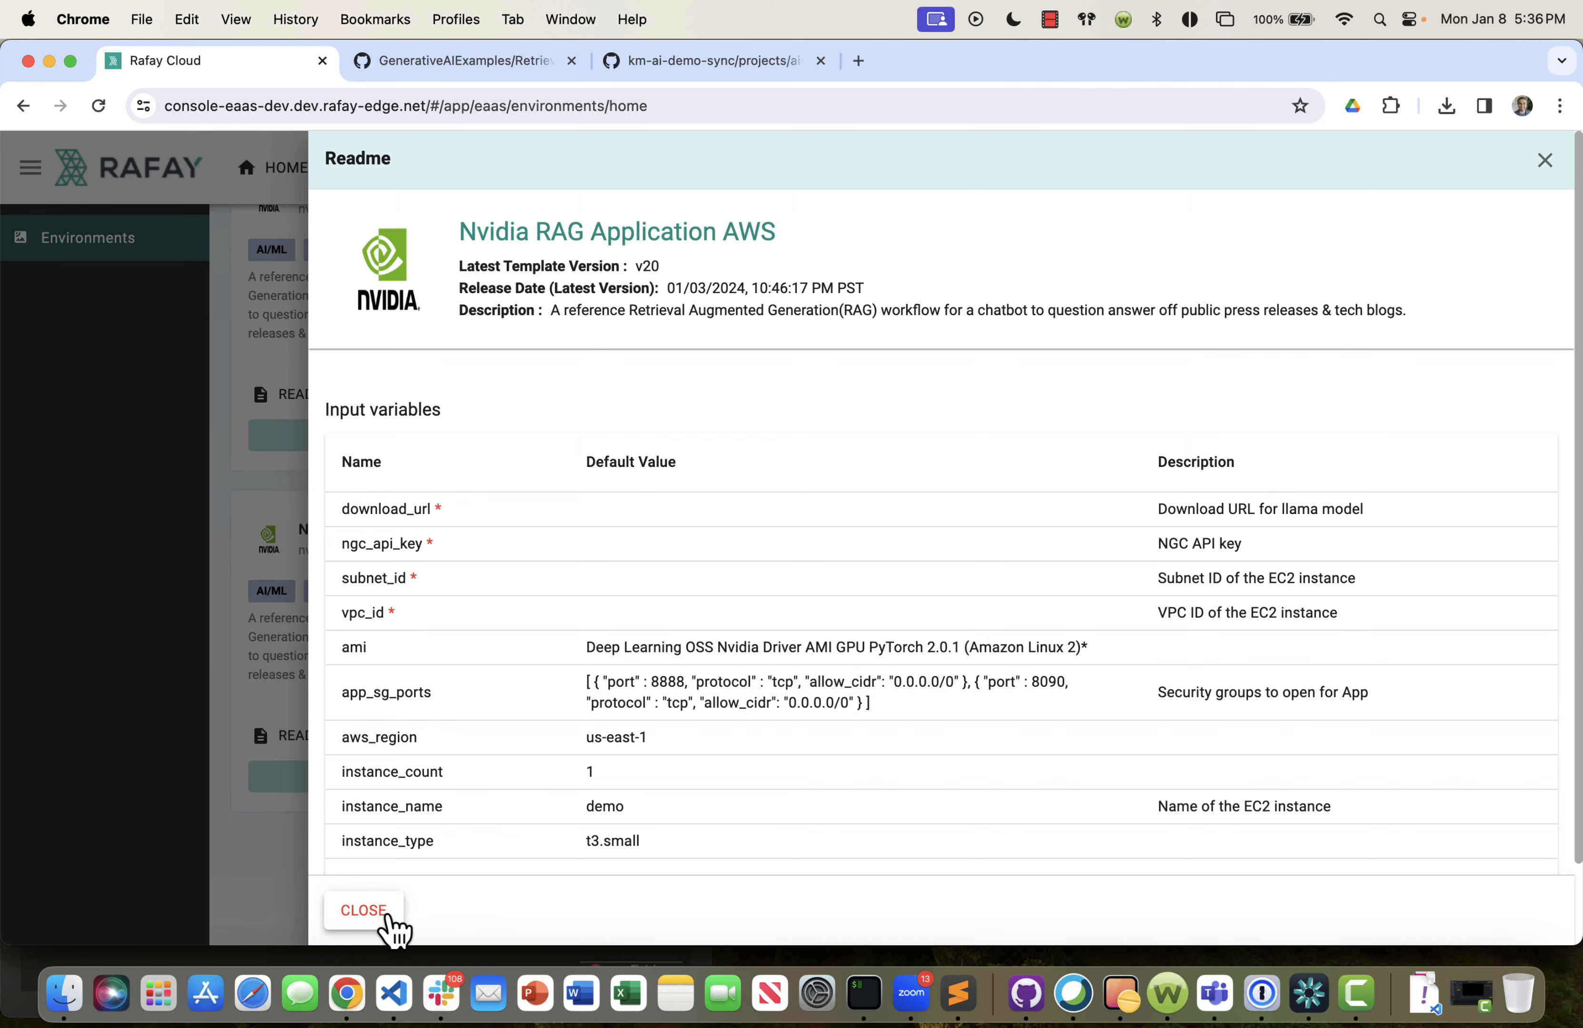
left_click(364, 910)
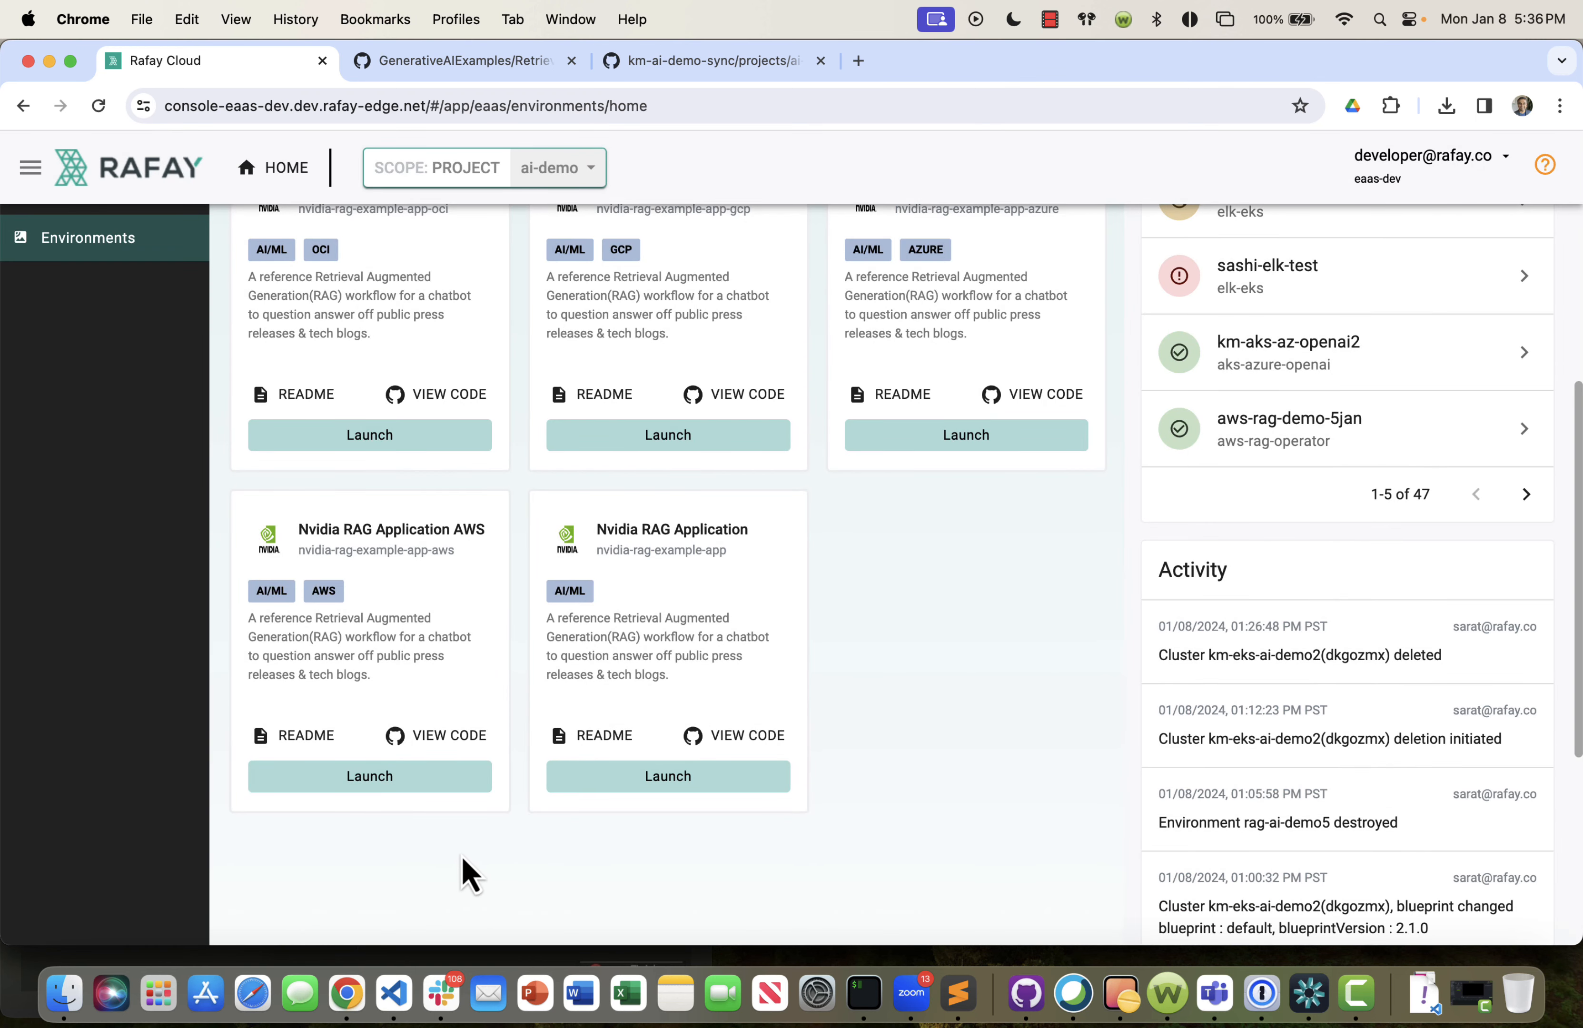
View the Nvidia RAG Application AWS template's code on GitHub and open main.tf in the nvidia-rag-example folder.
left_click(442, 734)
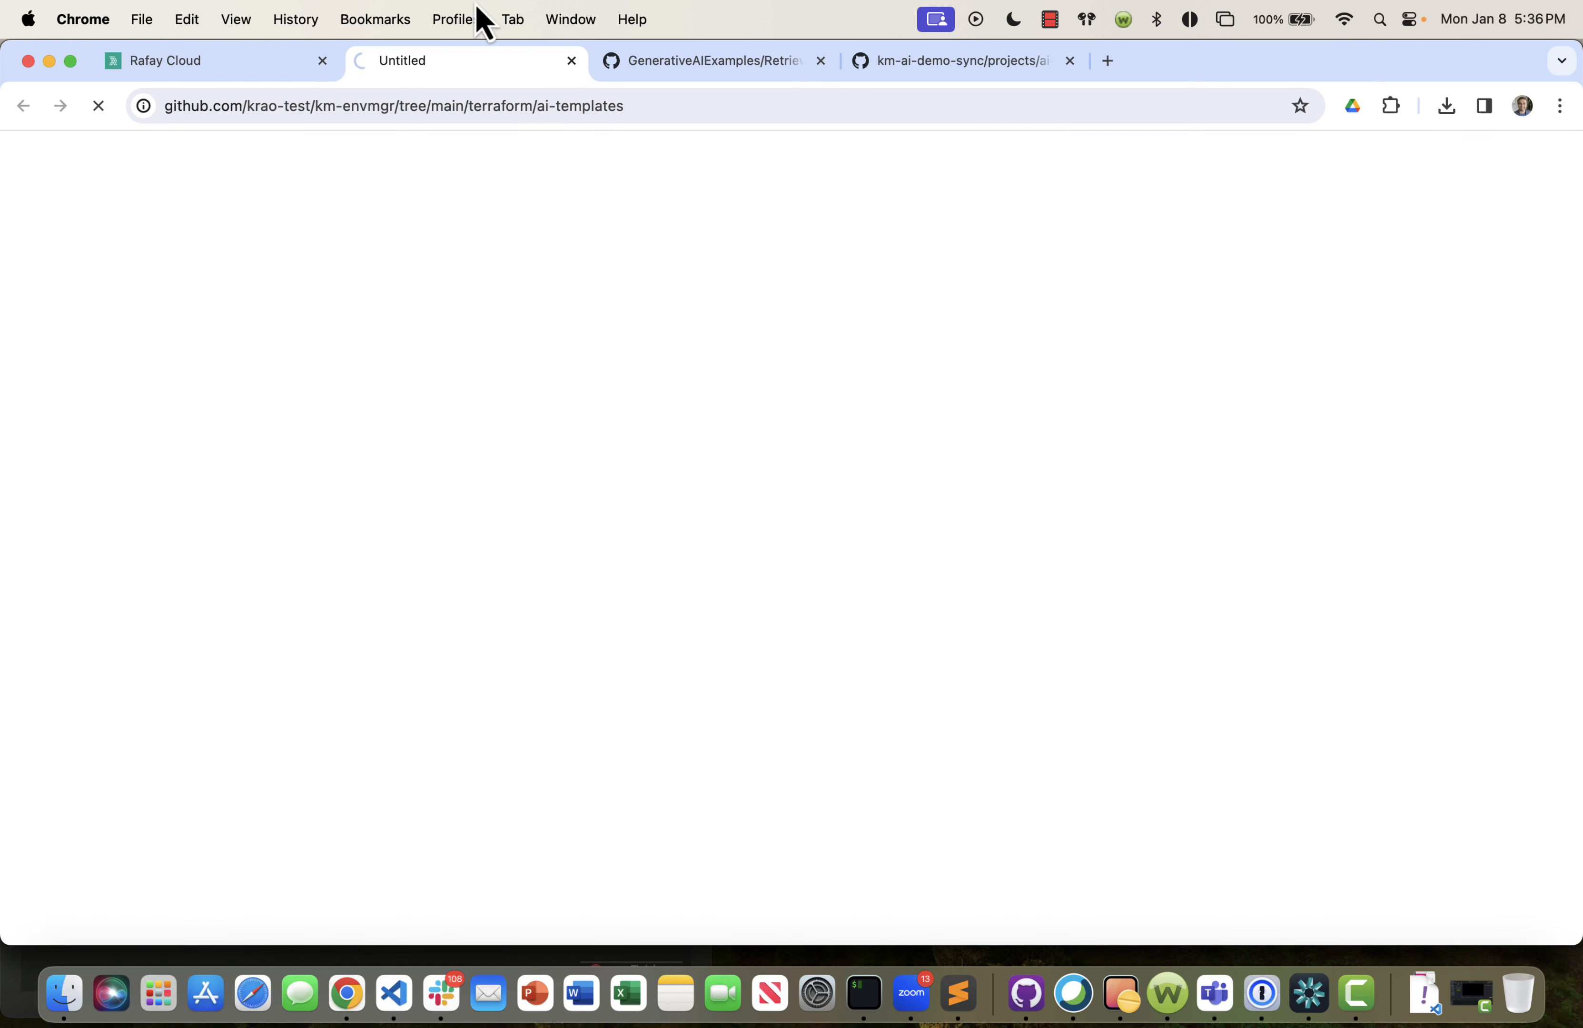
left_click(481, 564)
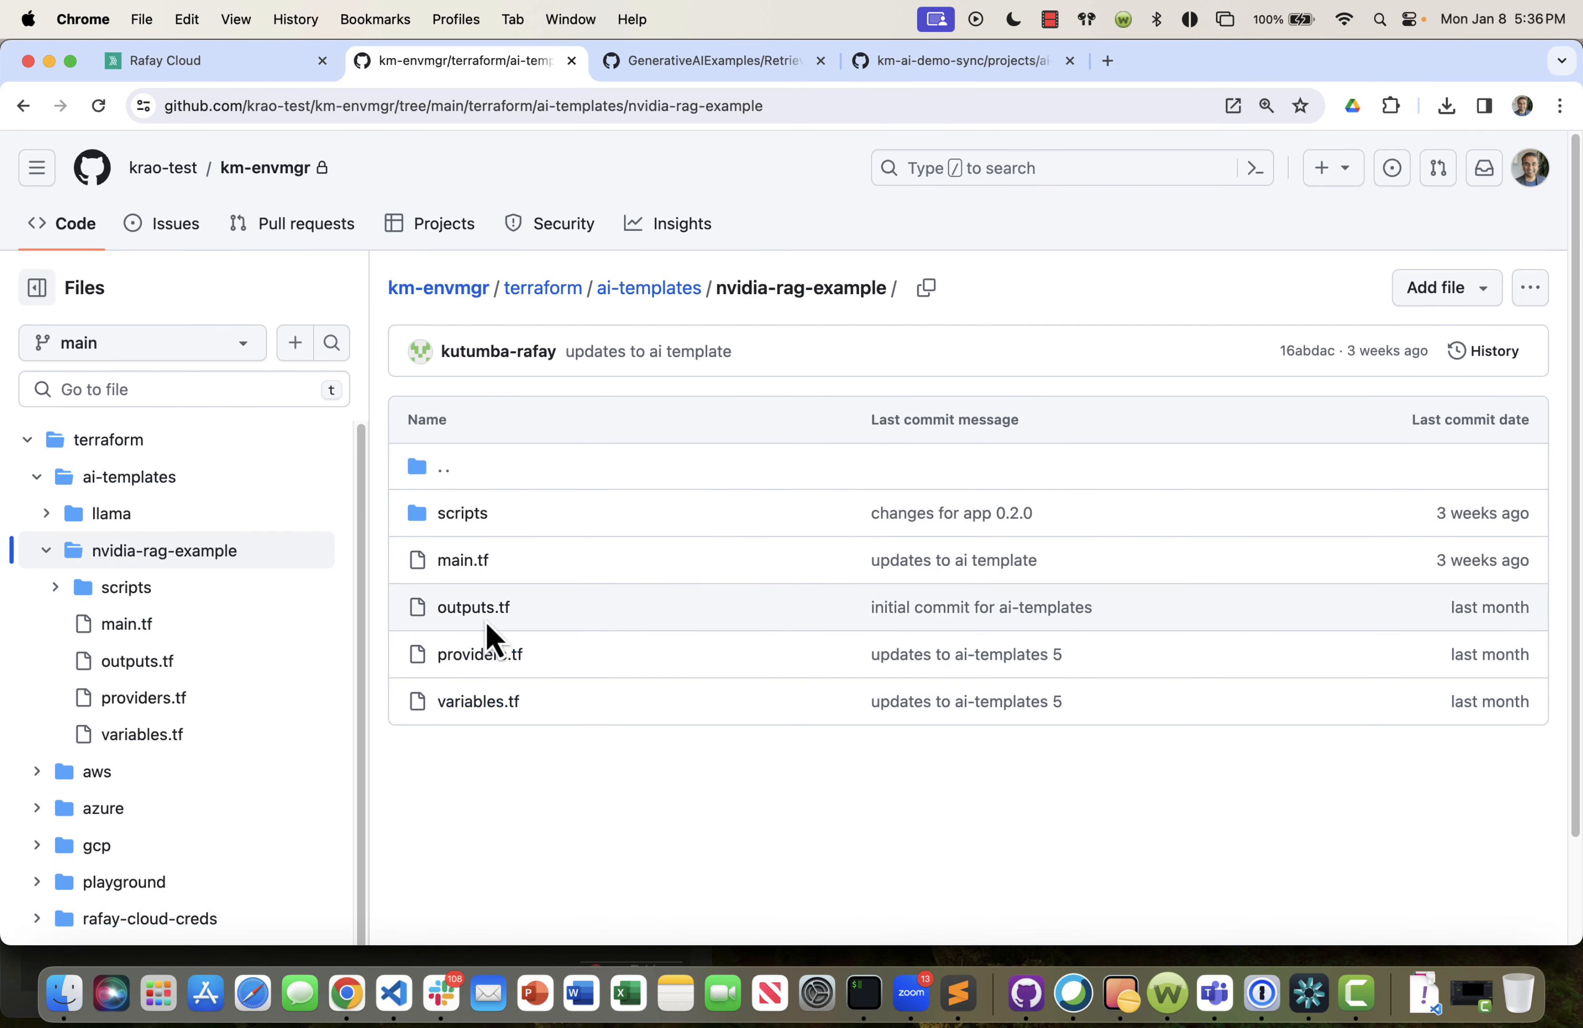
left_click(464, 563)
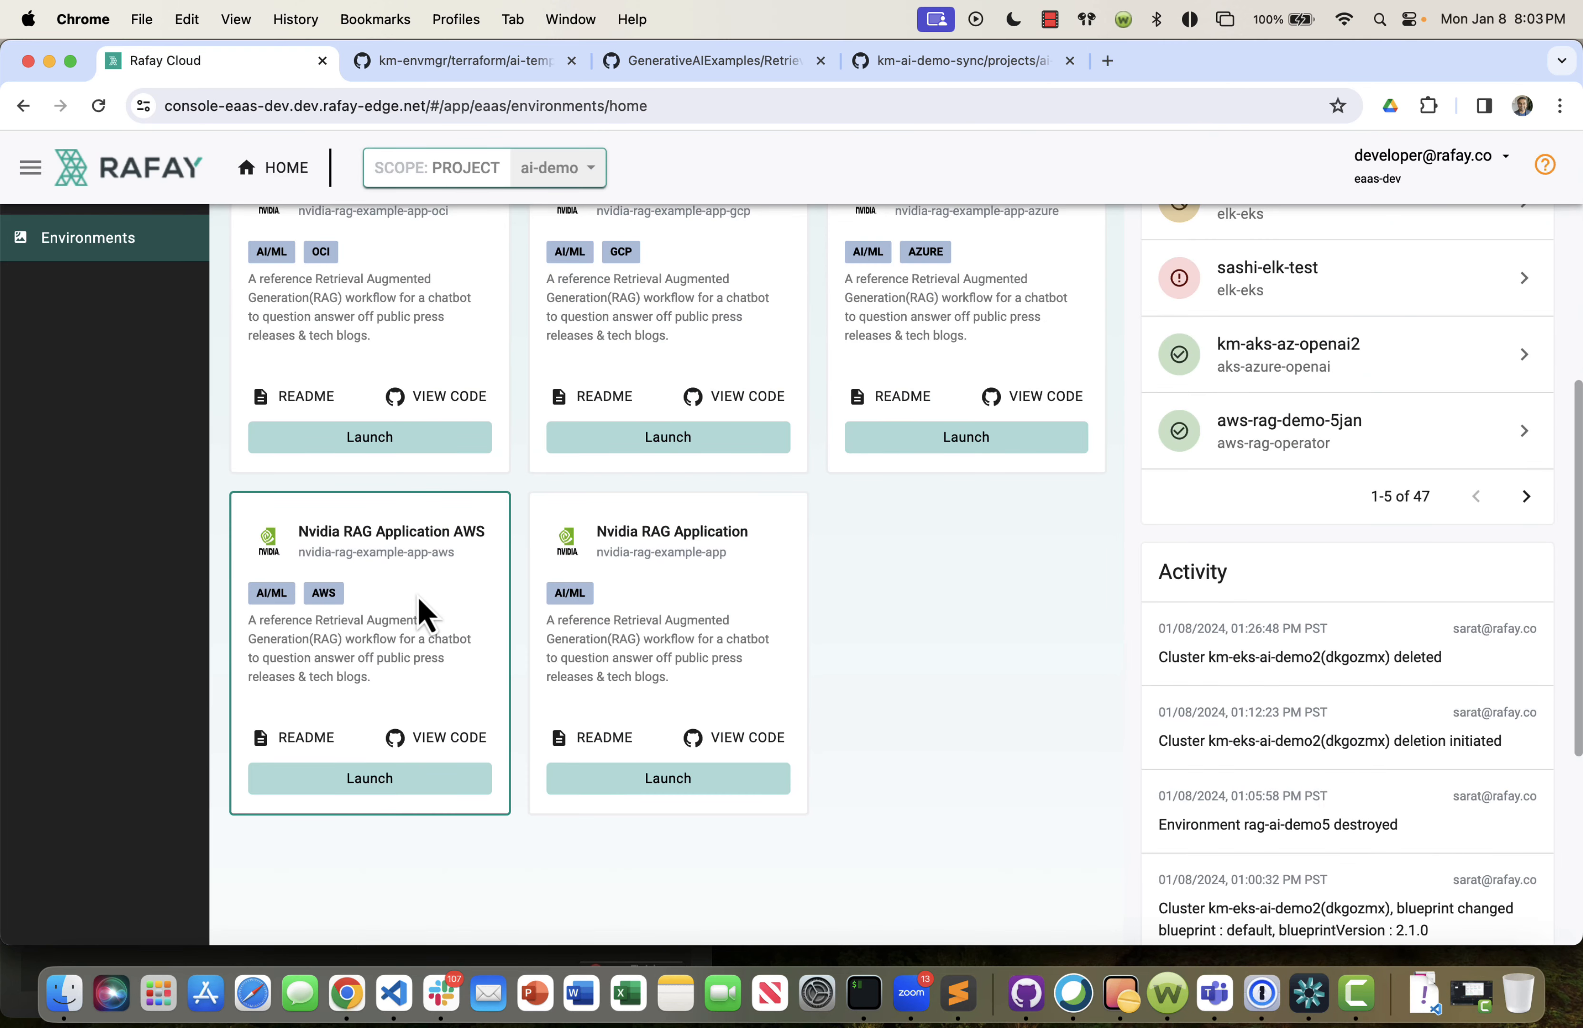
Launch the Nvidia RAG Application AWS template, describe it as "Demo RAG App", fill the required parameters including the NGC API key, and create the environment.
left_click(375, 783)
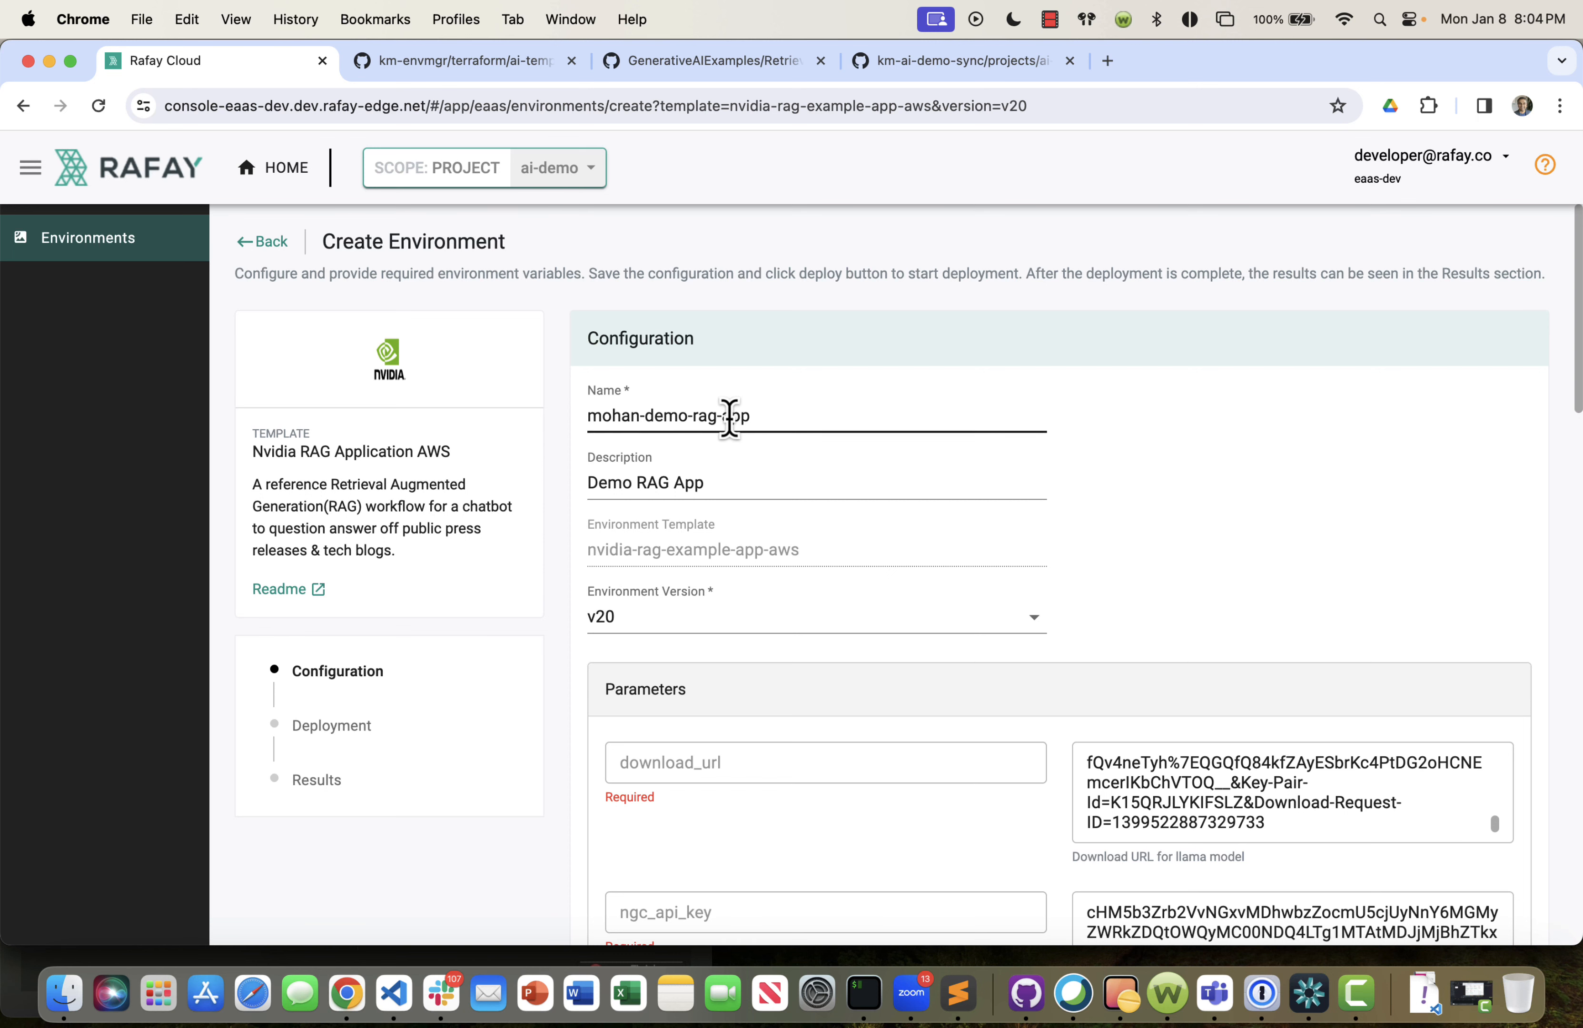
scroll(1139, 559, "down", 20)
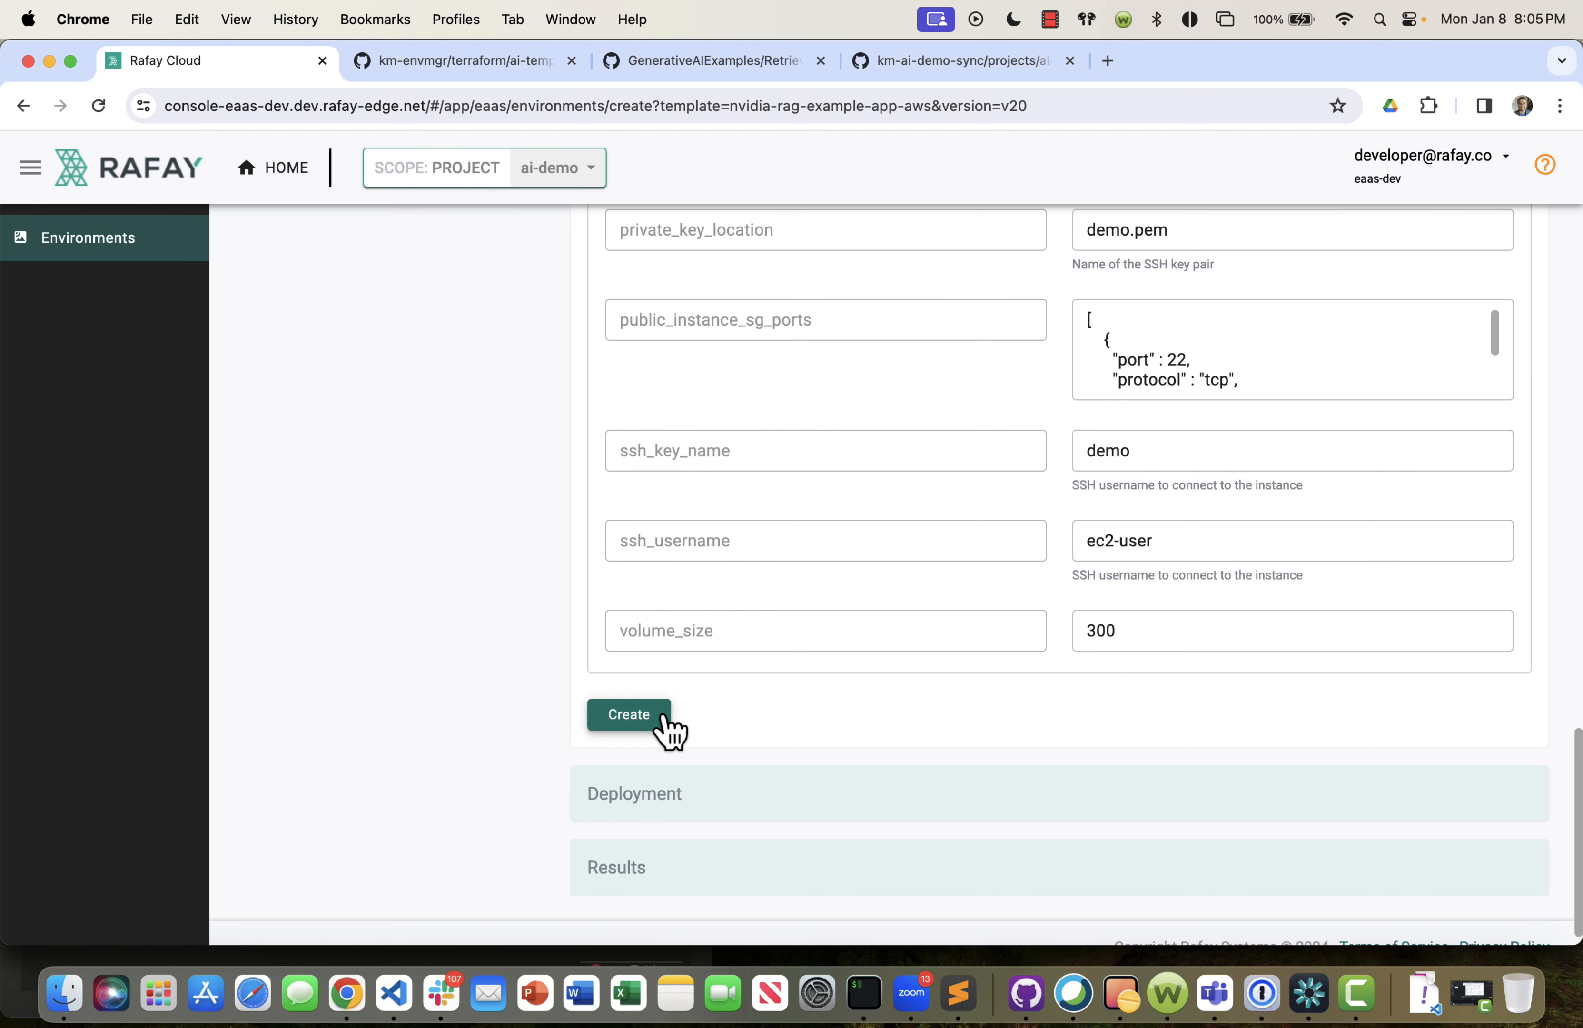
left_click(670, 731)
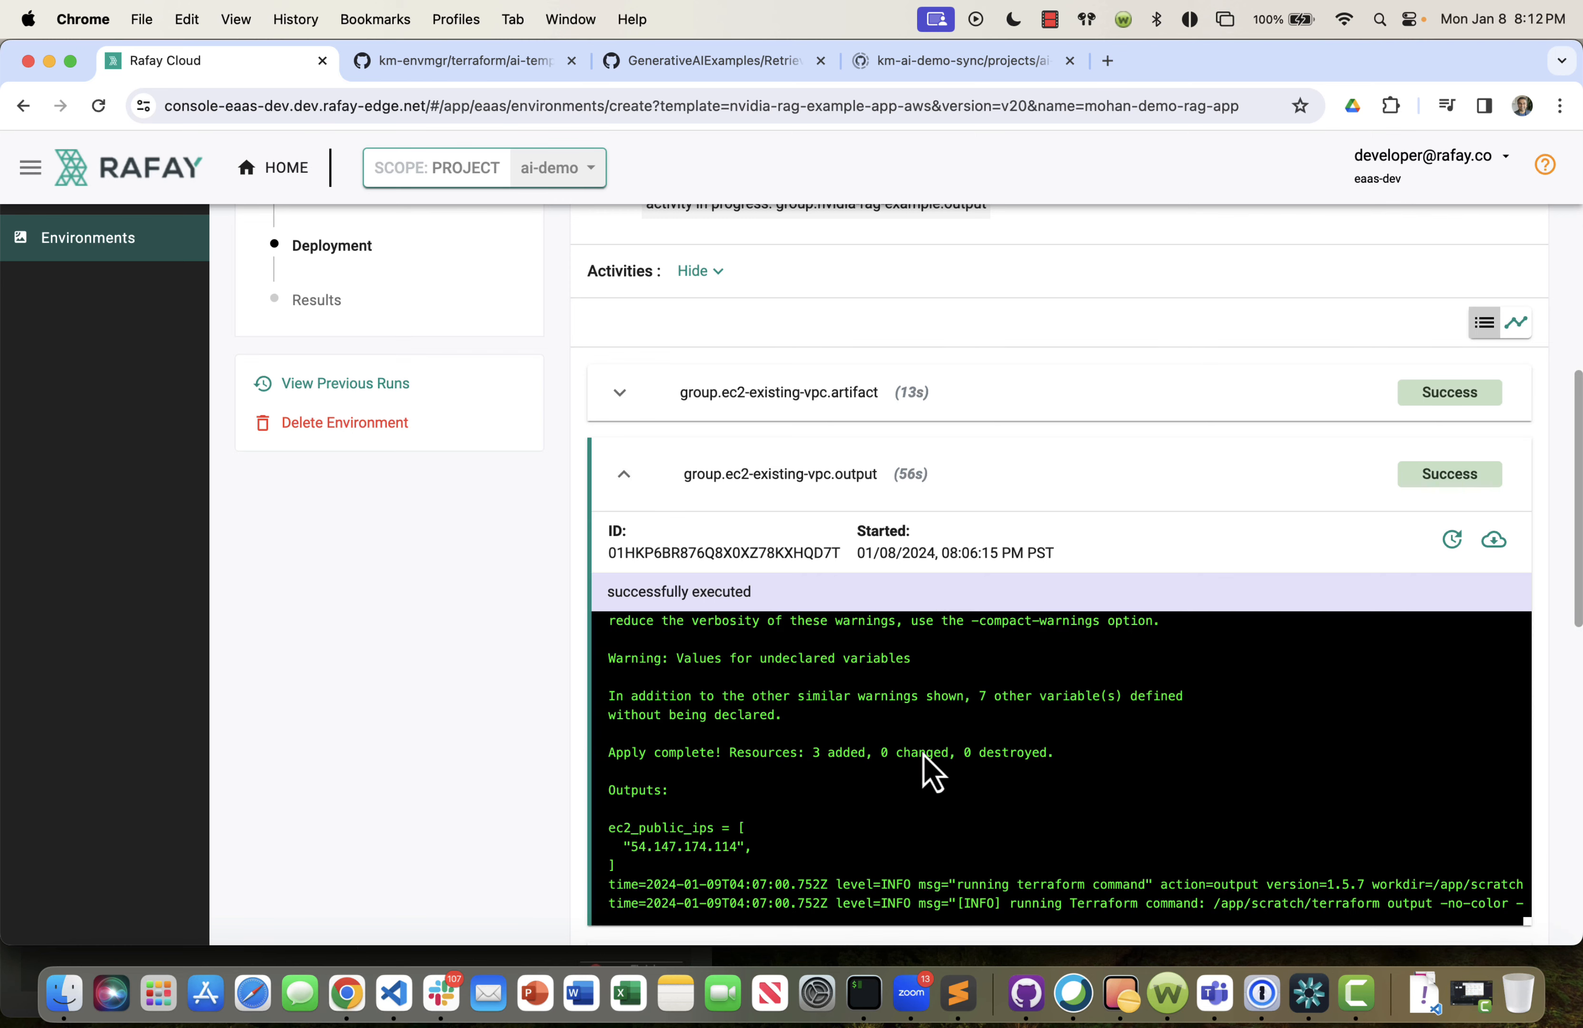
Examine the deployment logs of the ec2-existing-vpc, ai-llama and nvidia-rag-example output activities.
scroll(931, 768, "down", 3)
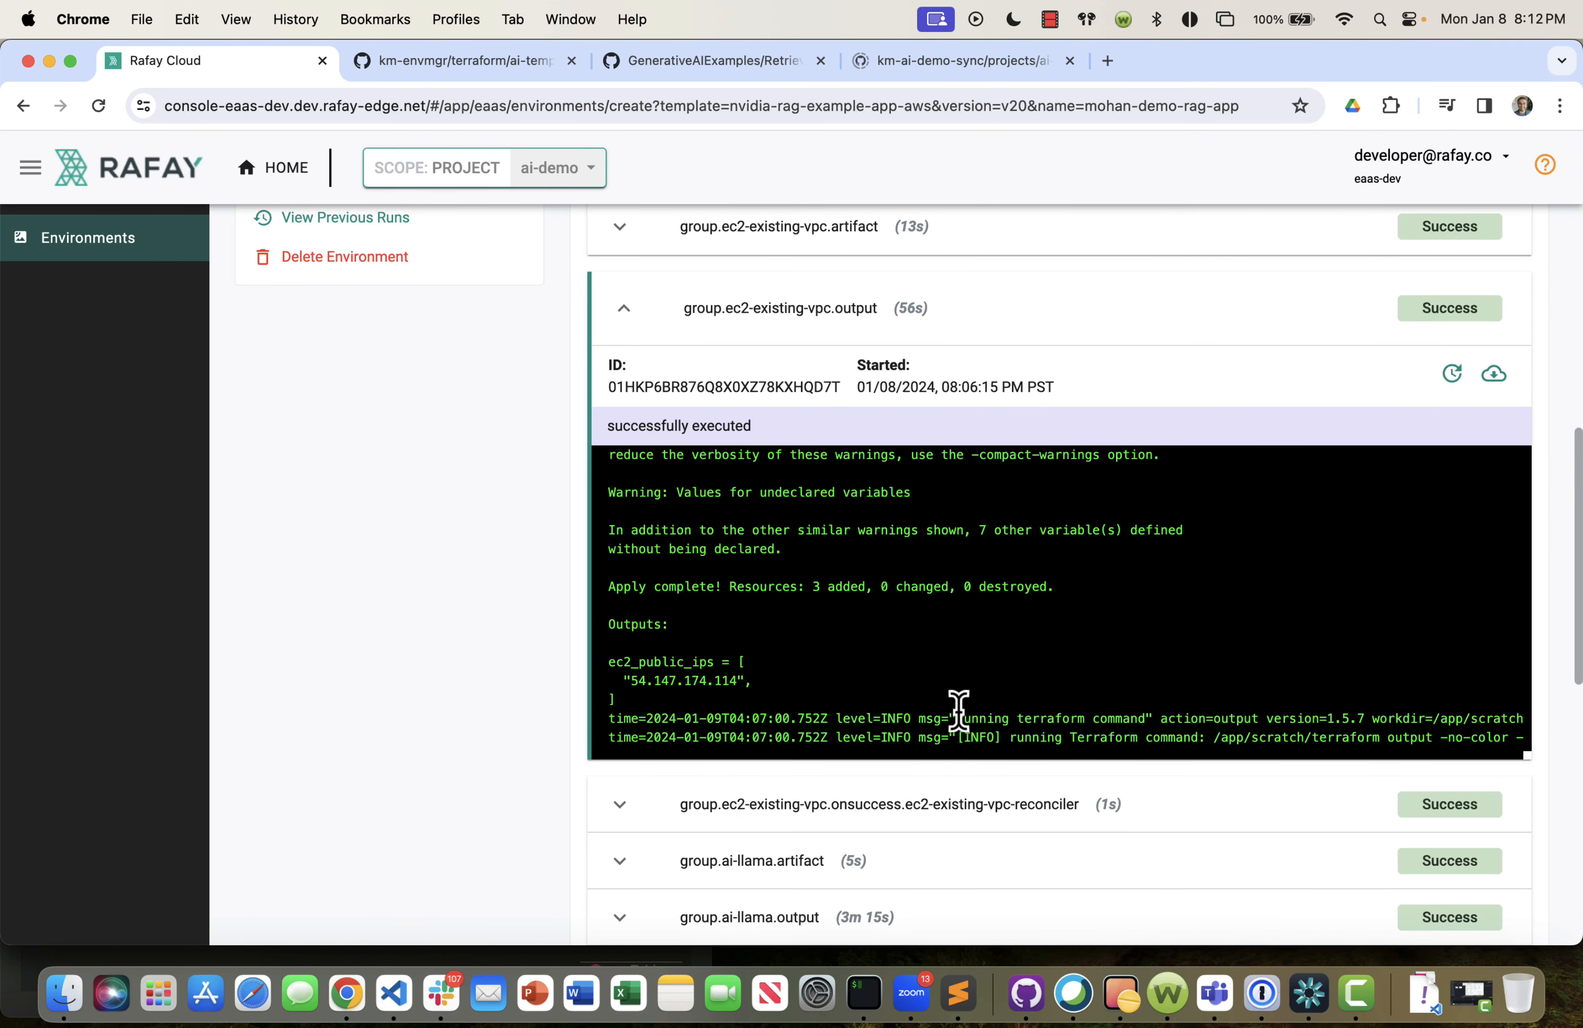
left_click(623, 308)
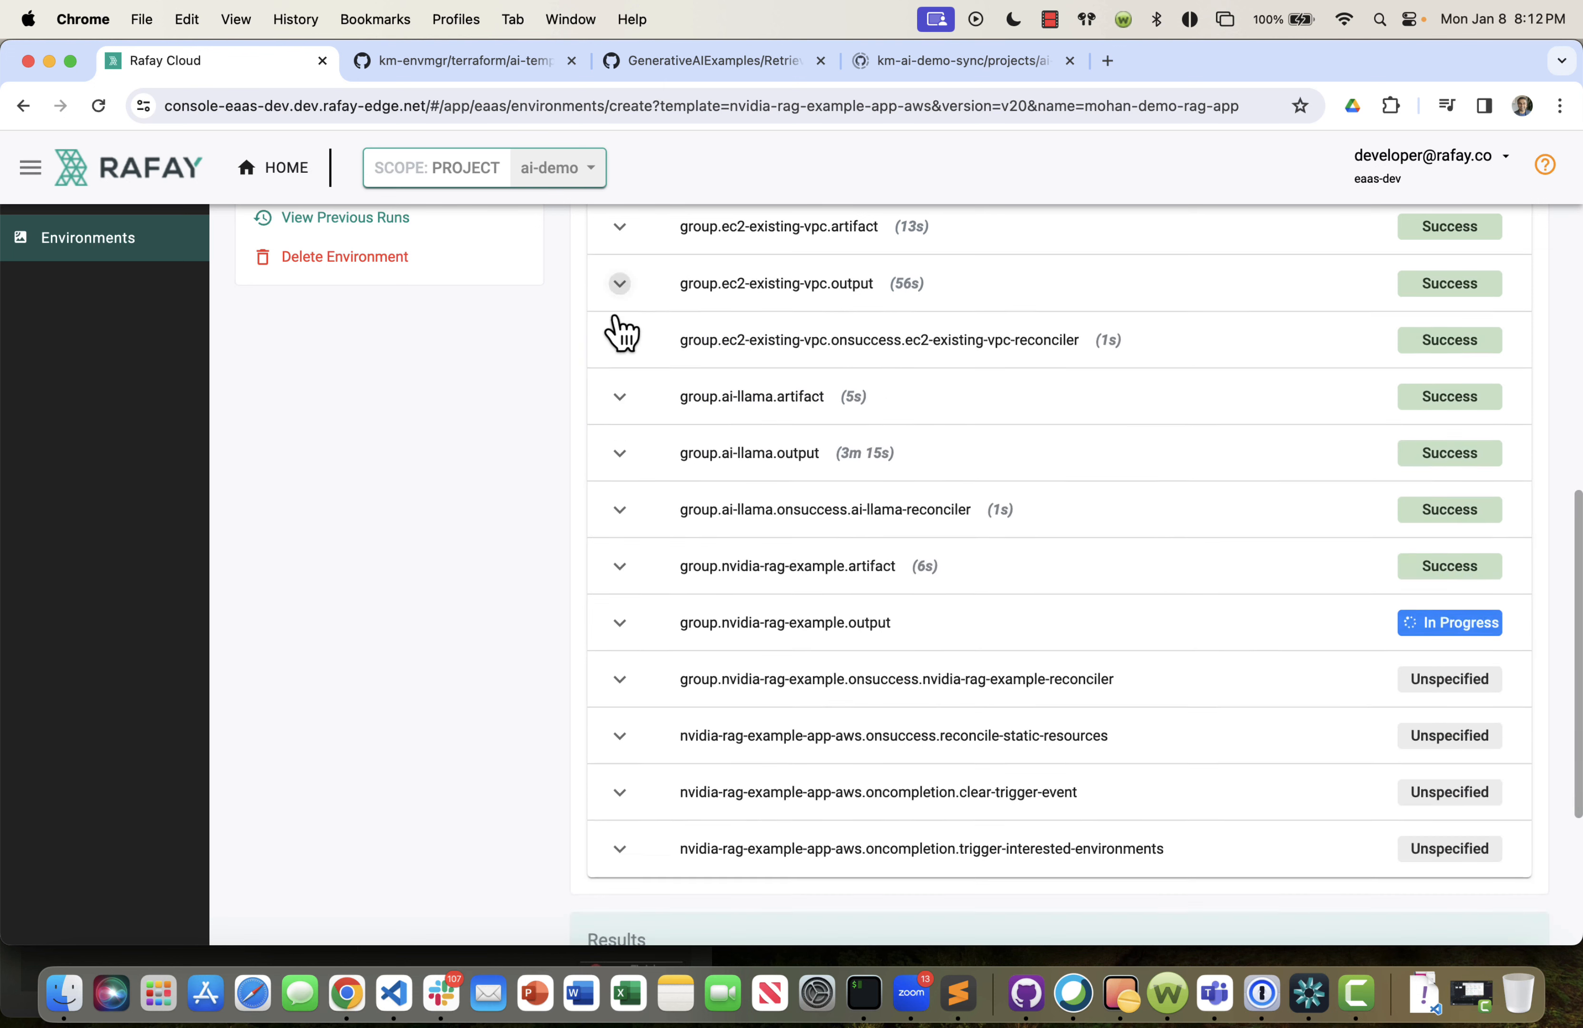
left_click(729, 411)
left_click(725, 411)
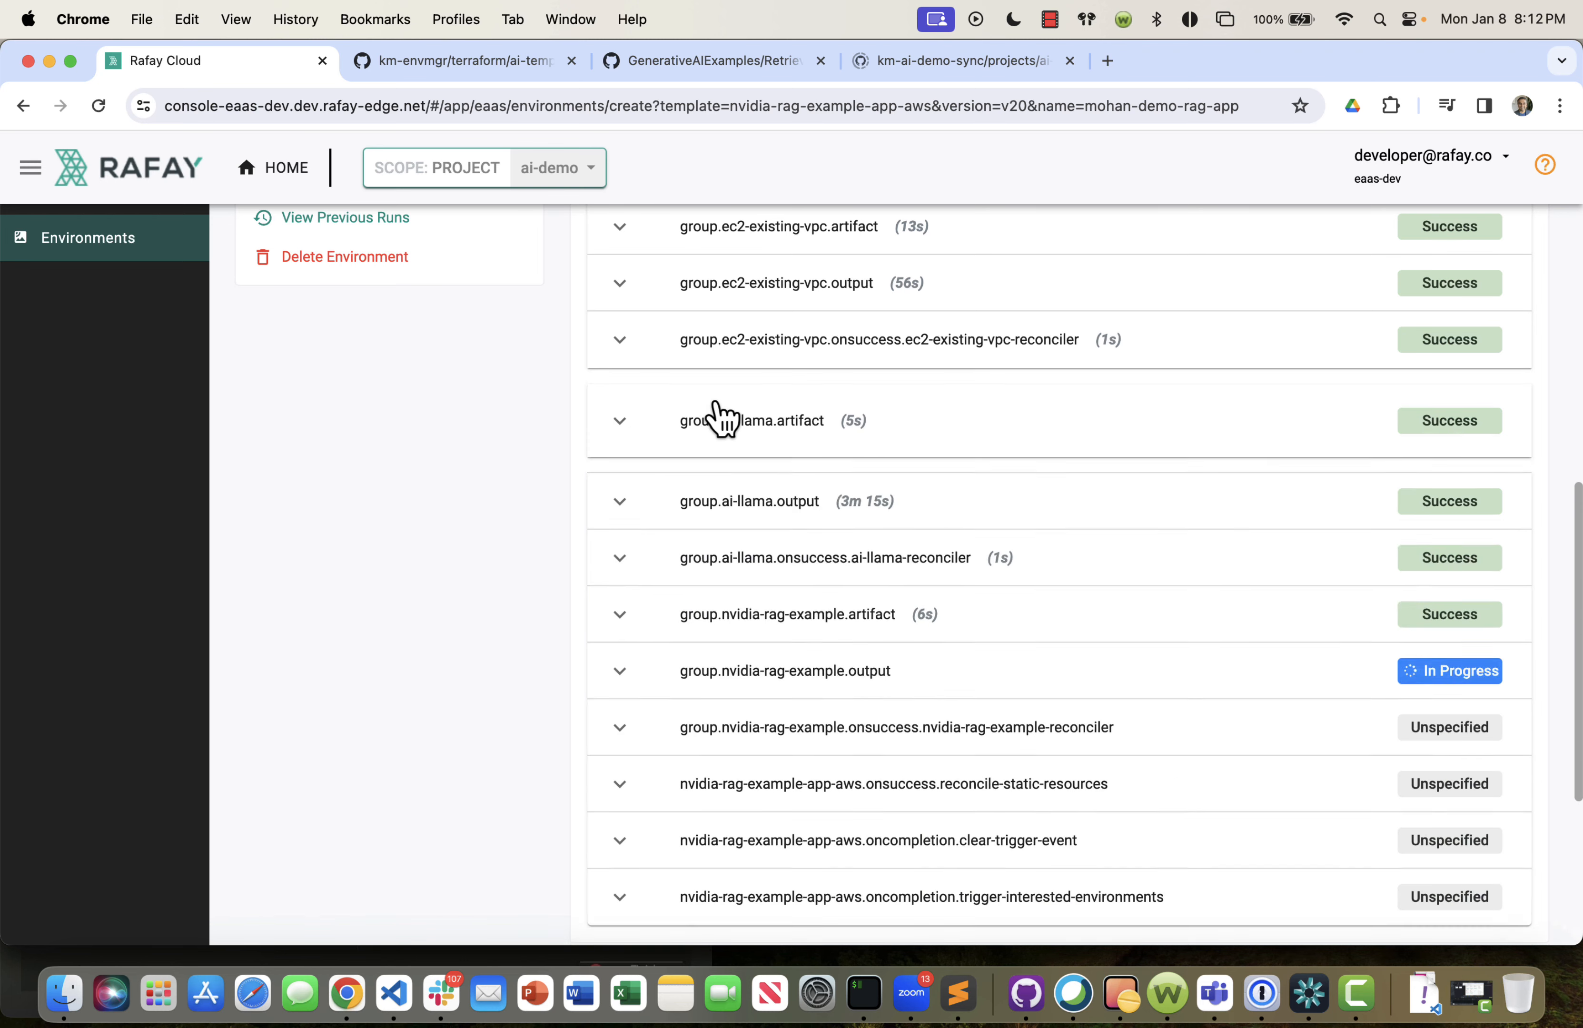
left_click(824, 449)
scroll(937, 784, "down", 3)
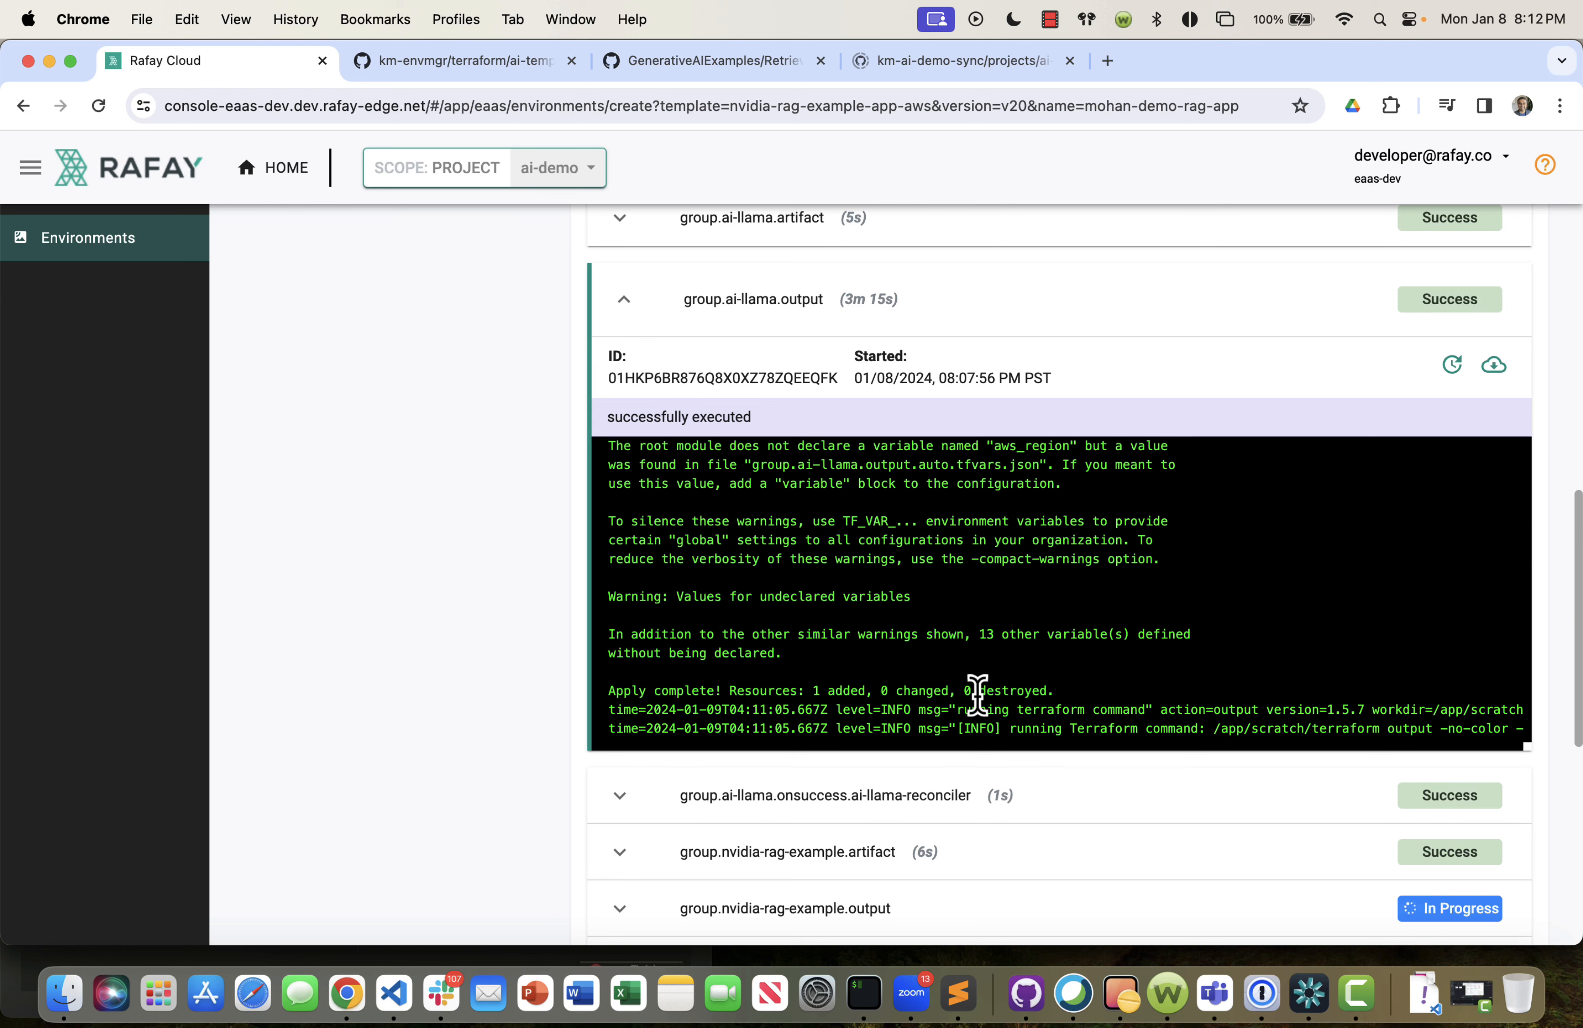
left_click(623, 300)
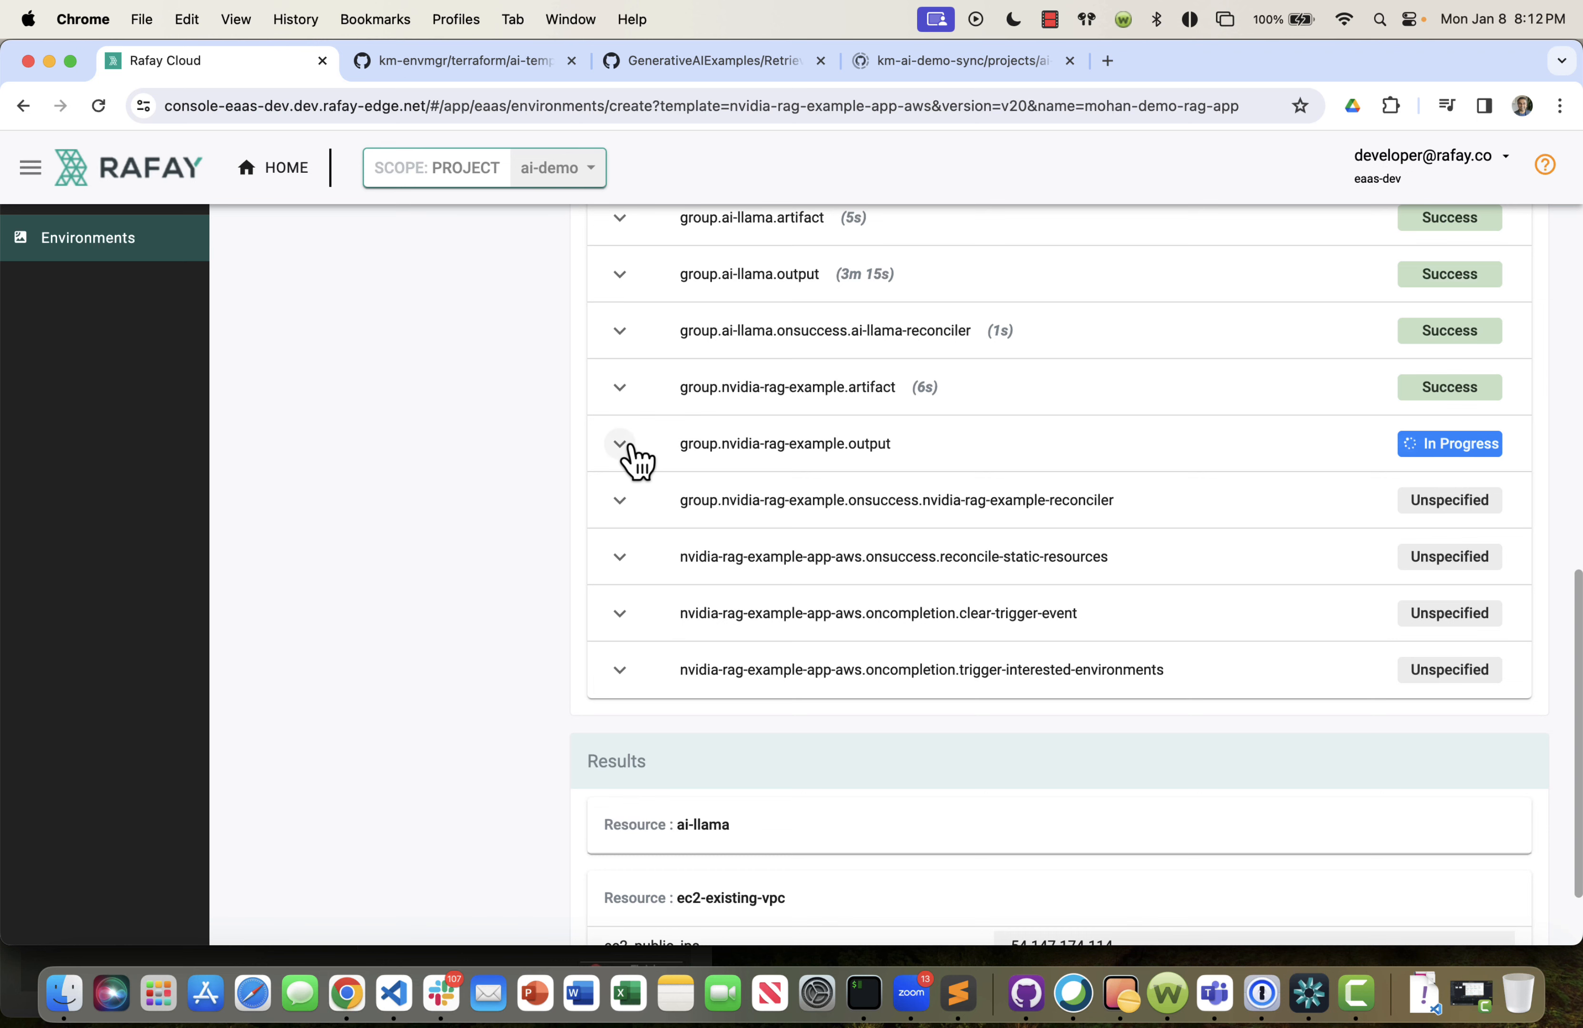
left_click(631, 456)
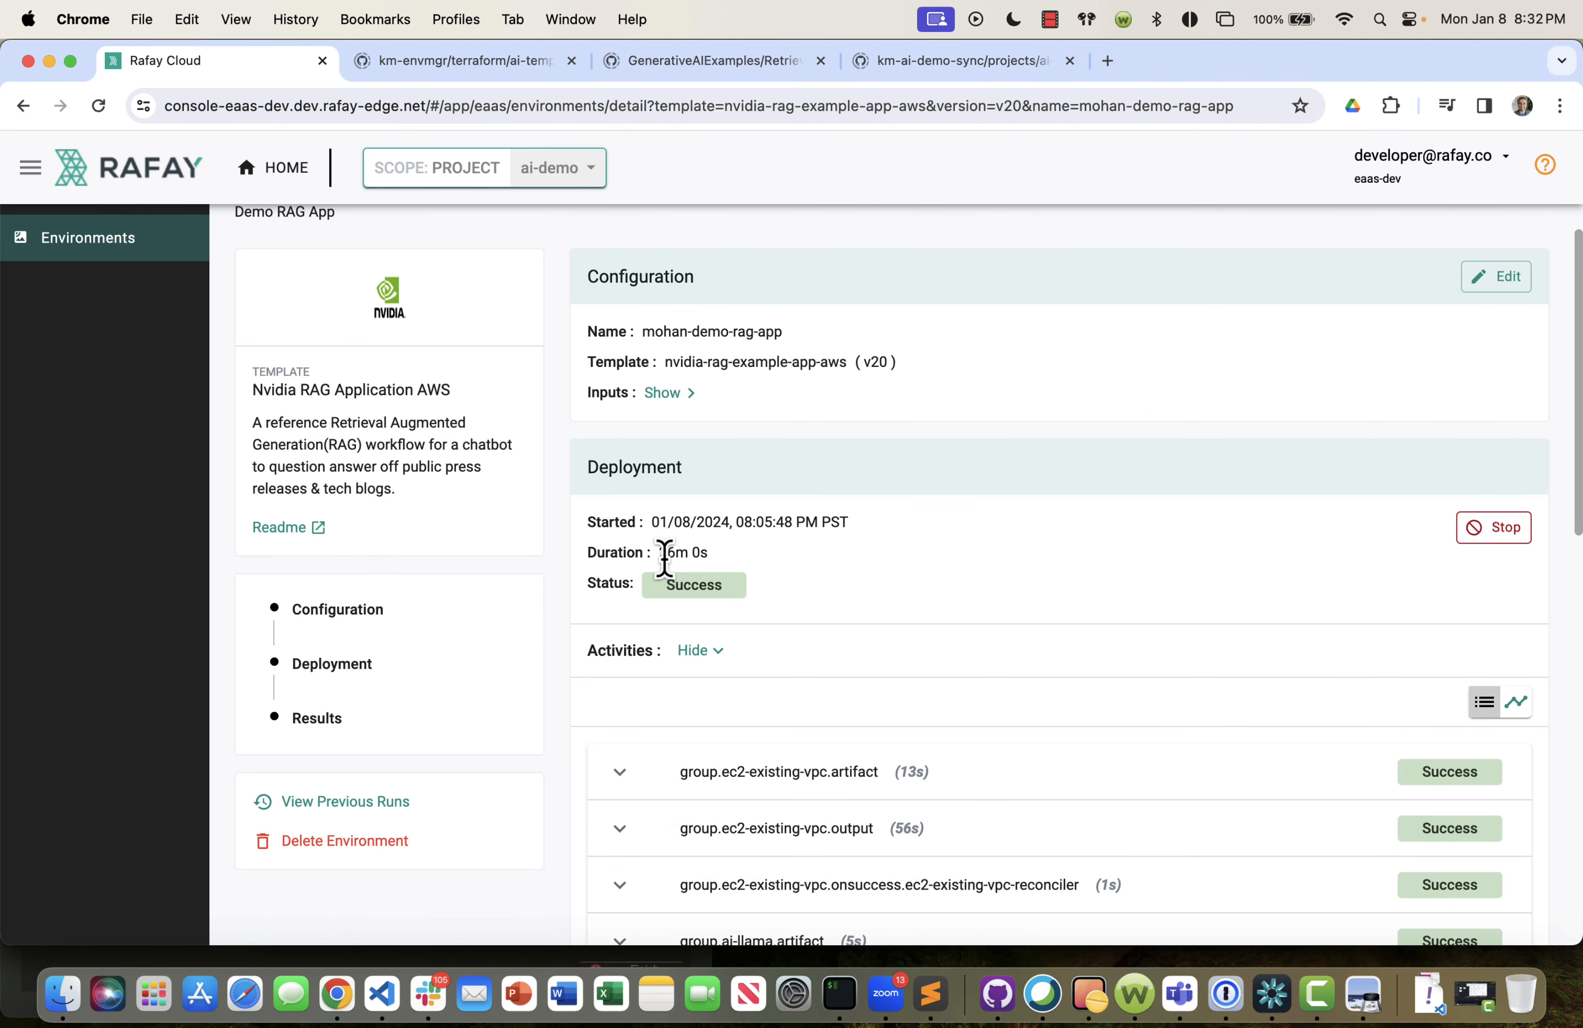
Check the finished deployment's duration, activity statuses and the resource outputs in its results.
left_click_drag(658, 552, 708, 552)
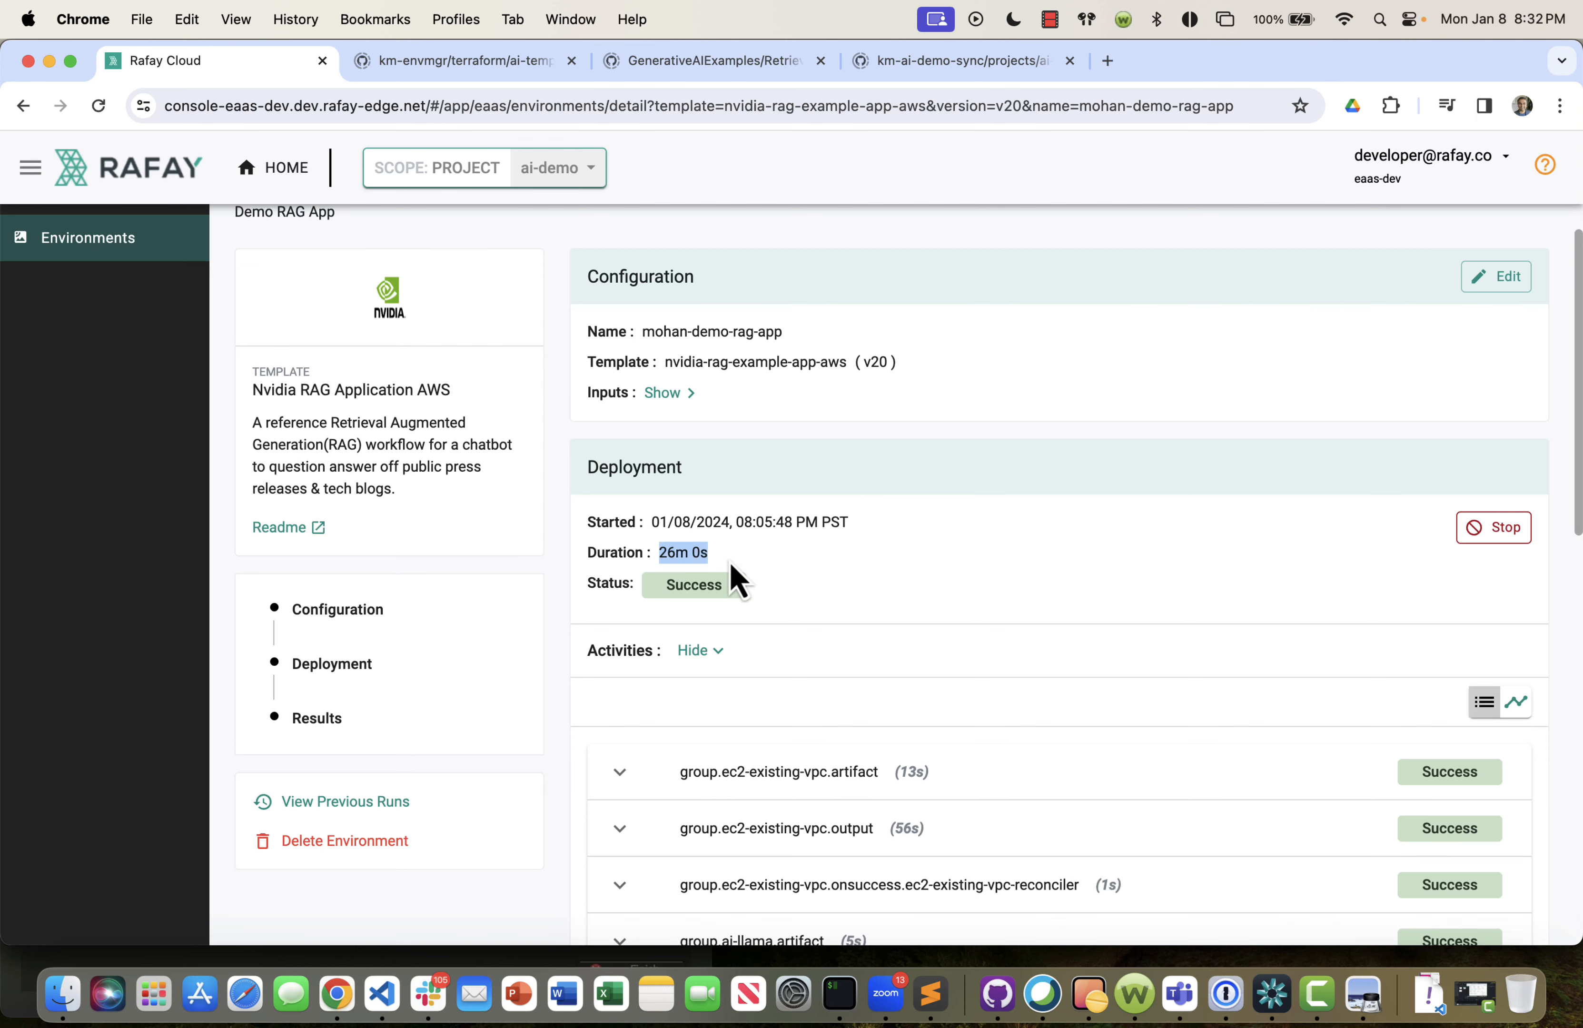
scroll(554, 621, "down", 10)
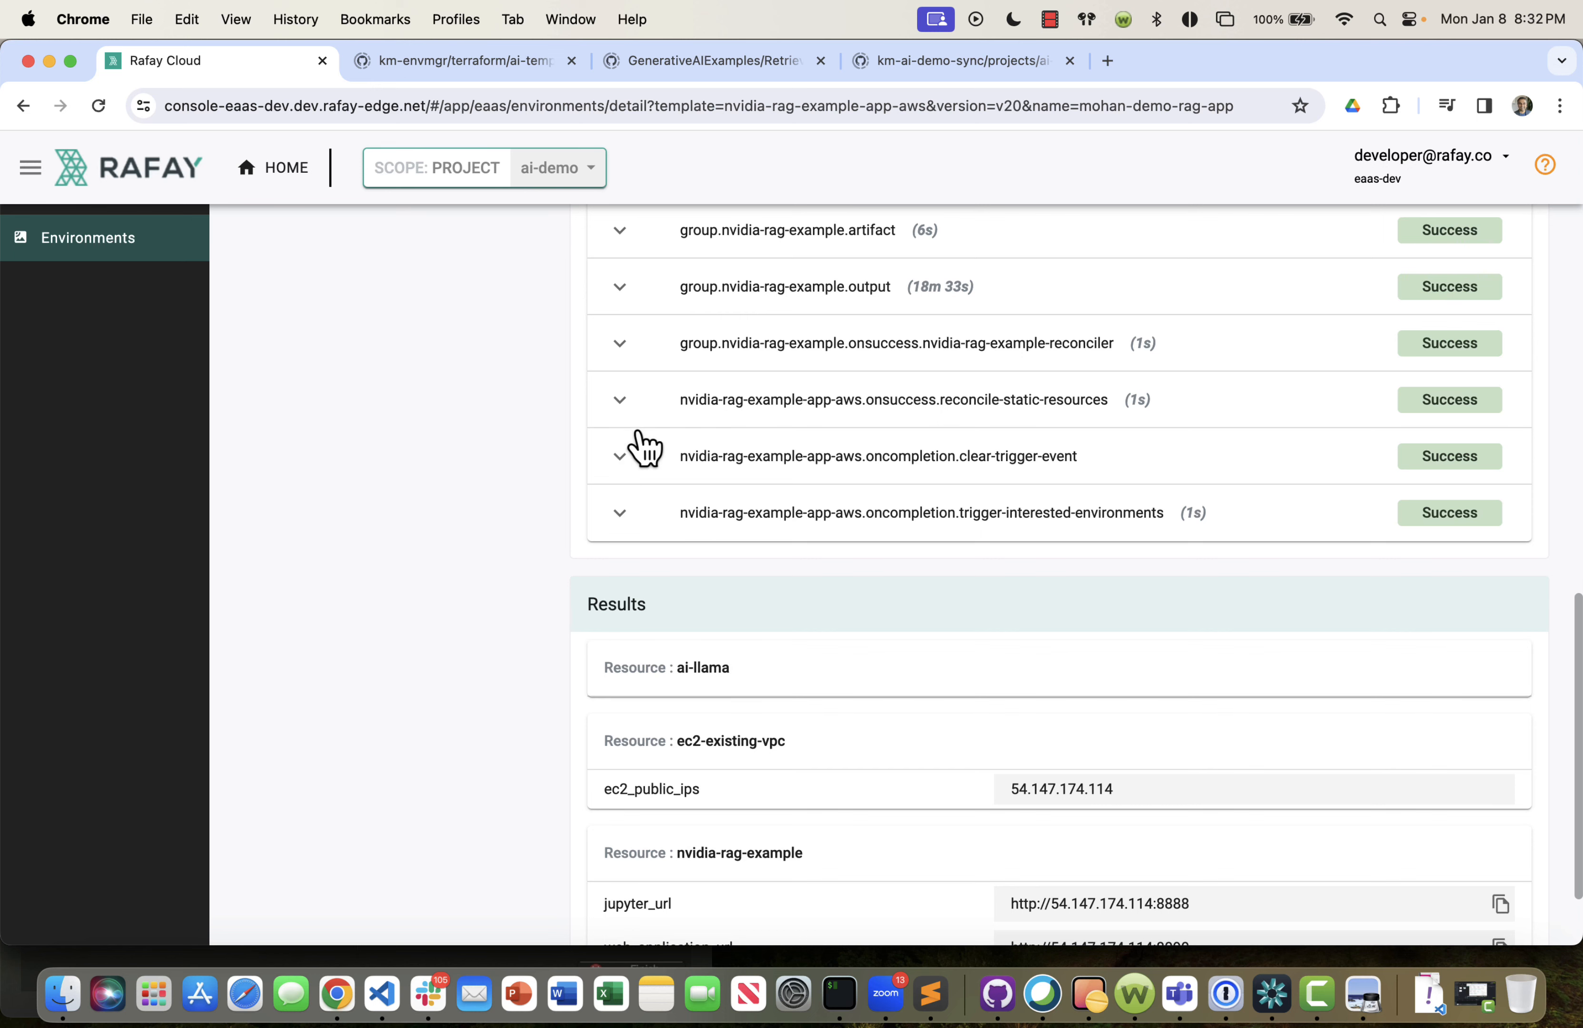
scroll(636, 442, "up", 3)
scroll(694, 794, "down", 5)
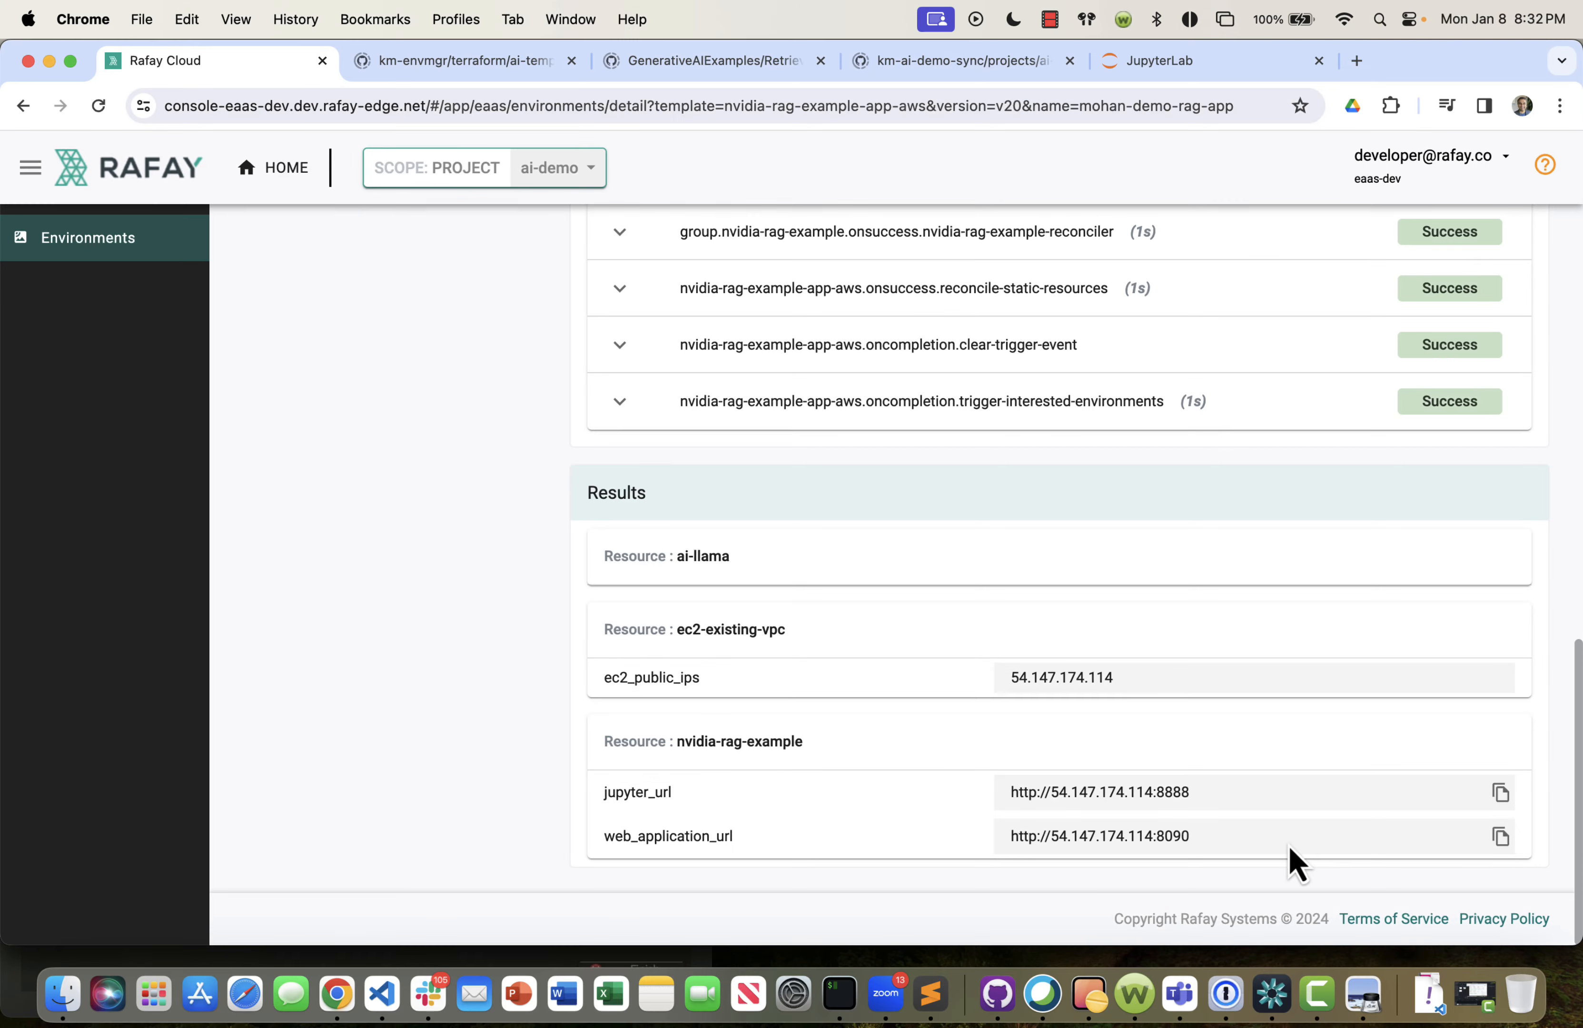
Copy the web_application_url from the nvidia-rag-example results and load it in the JupyterLab browser tab.
left_click(1502, 838)
left_click(1255, 73)
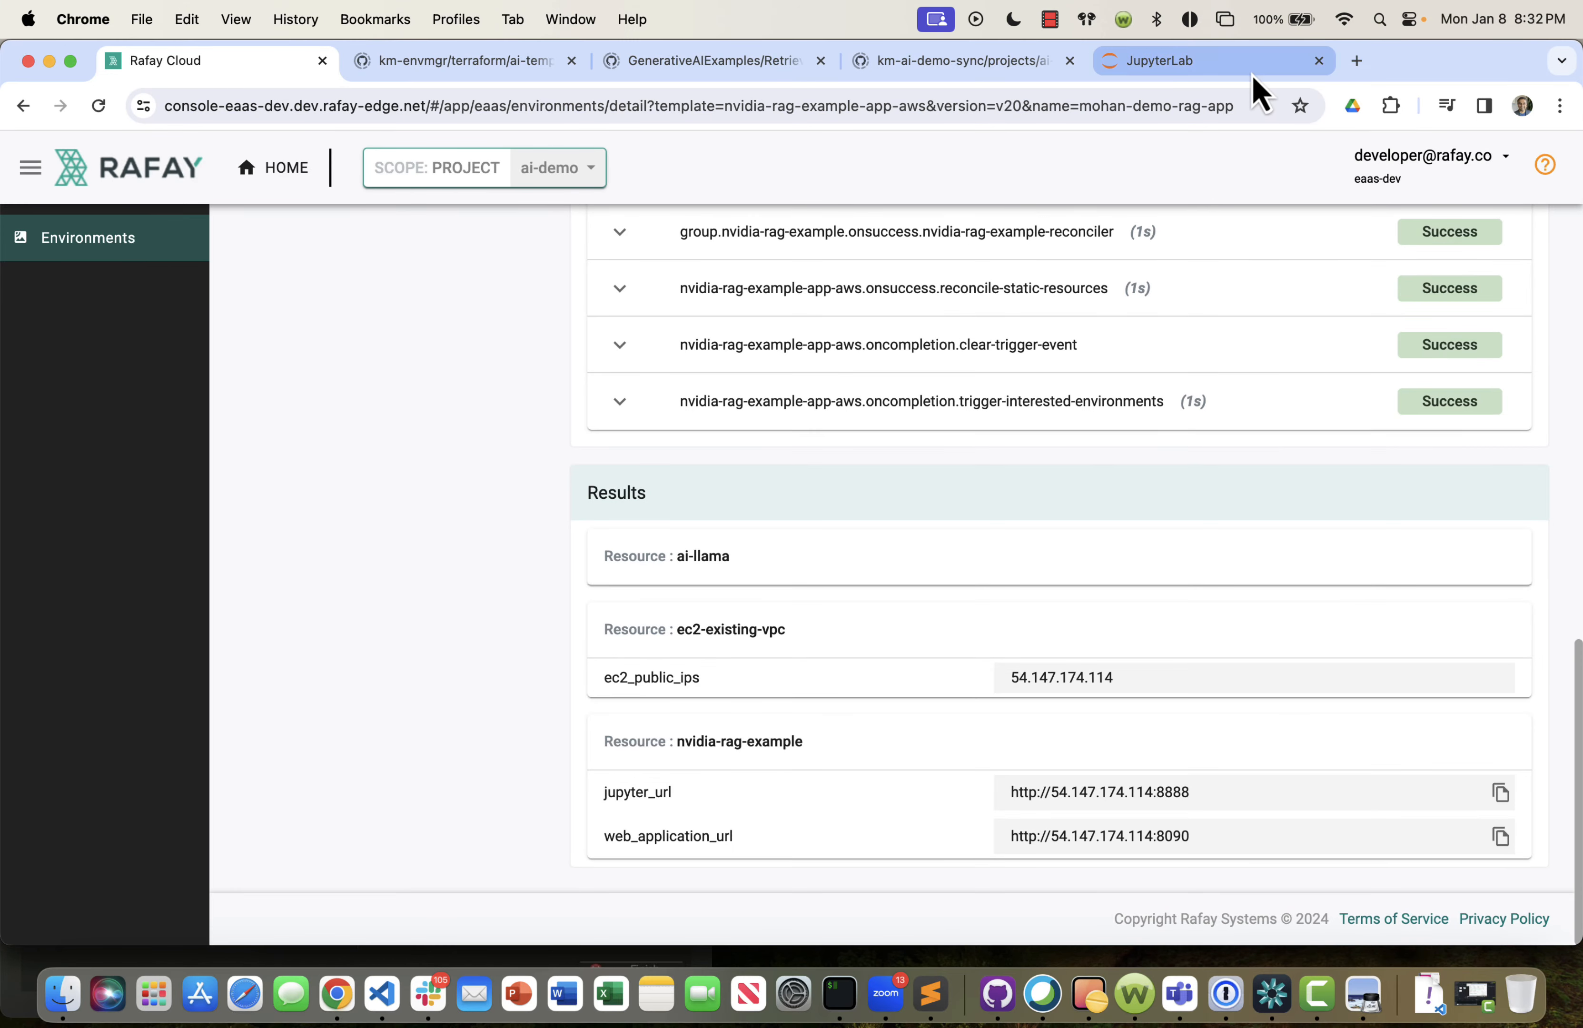
left_click(841, 106)
key("super+v")
key("Return")
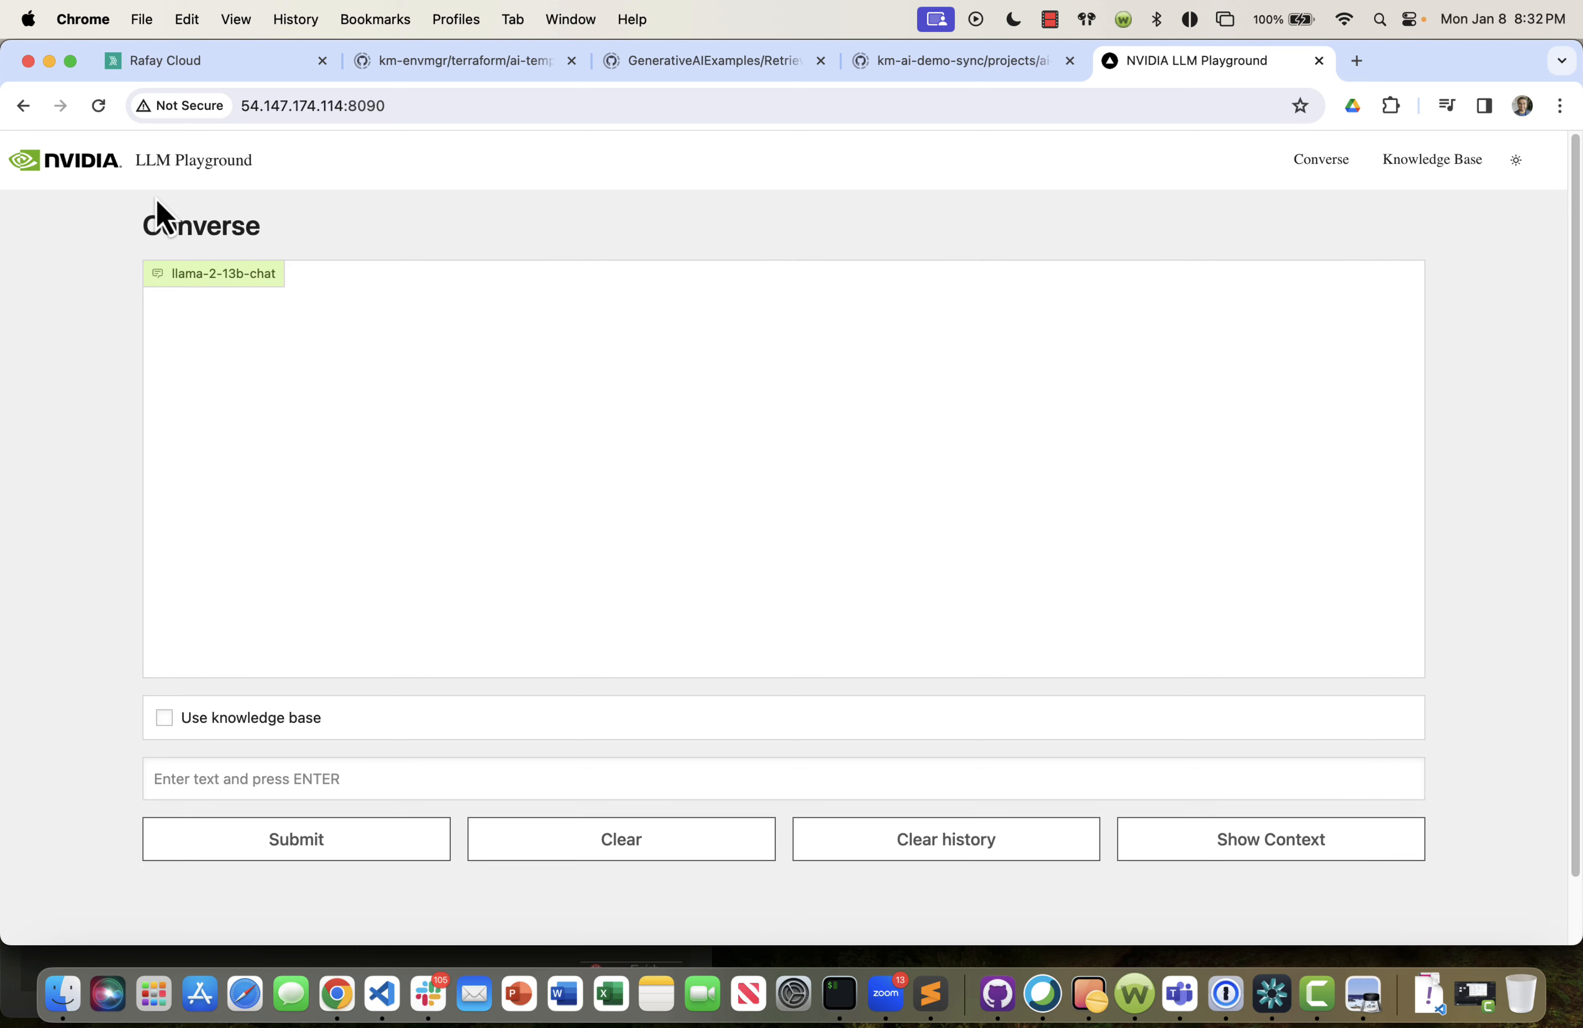
Ask the llama-2-13b-chat model "what models of honda accord exist" without using the knowledge base.
left_click(297, 780)
type("what models")
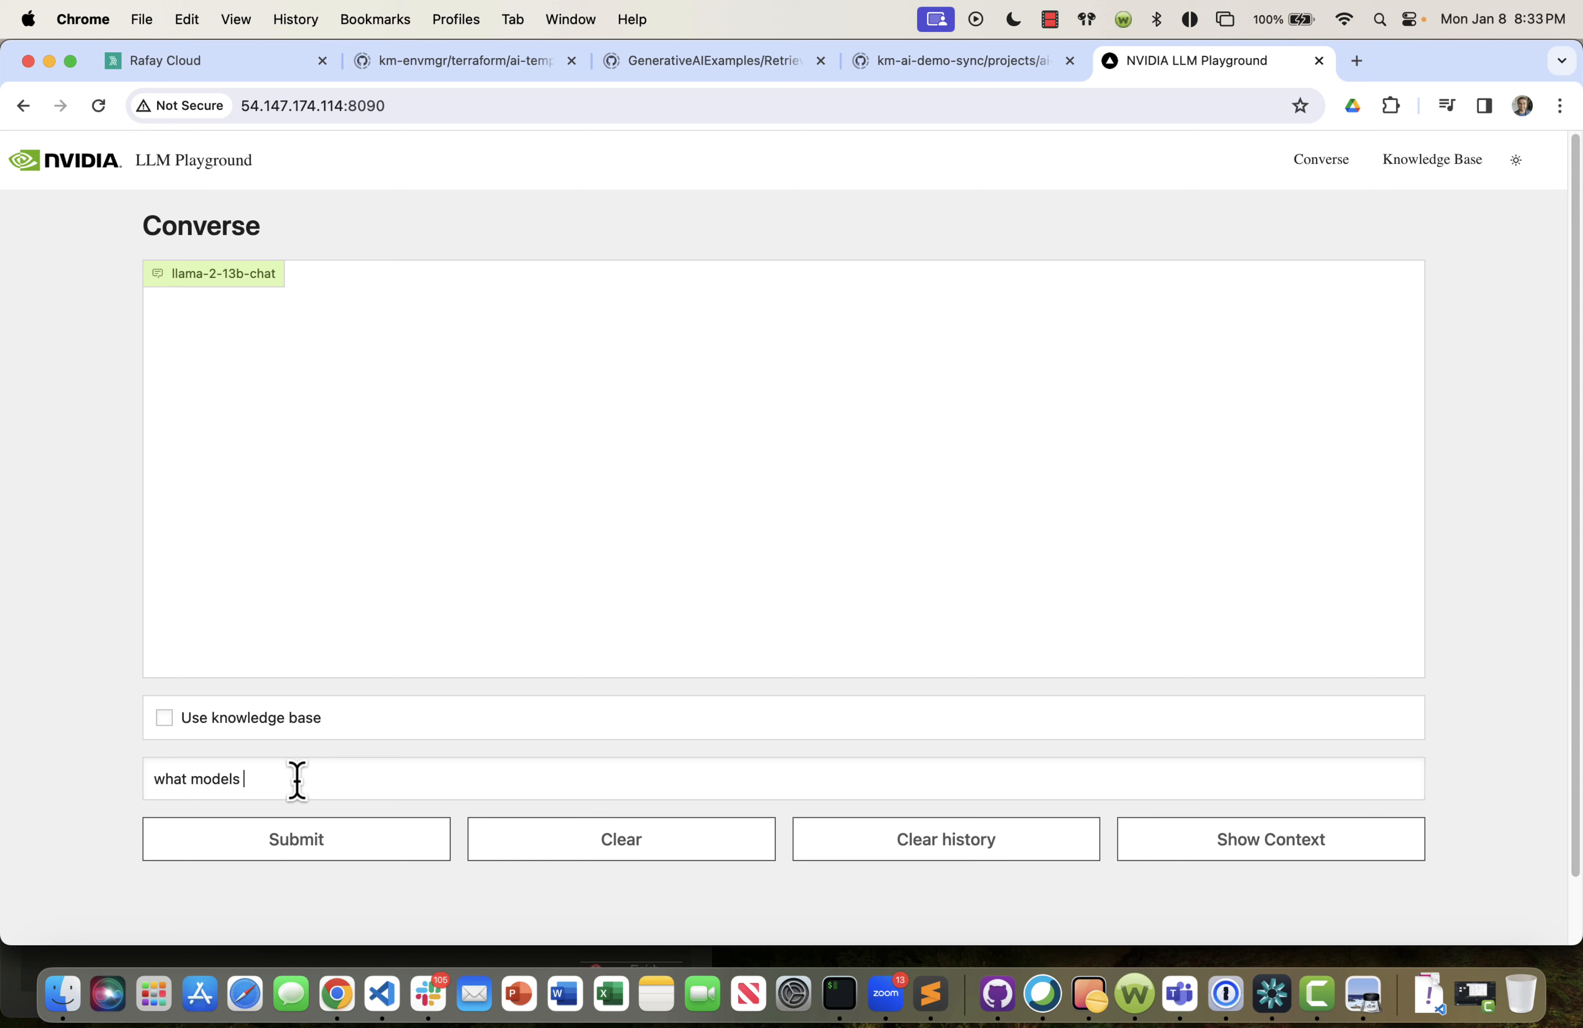
type(" of honda accord exist?")
key("Return")
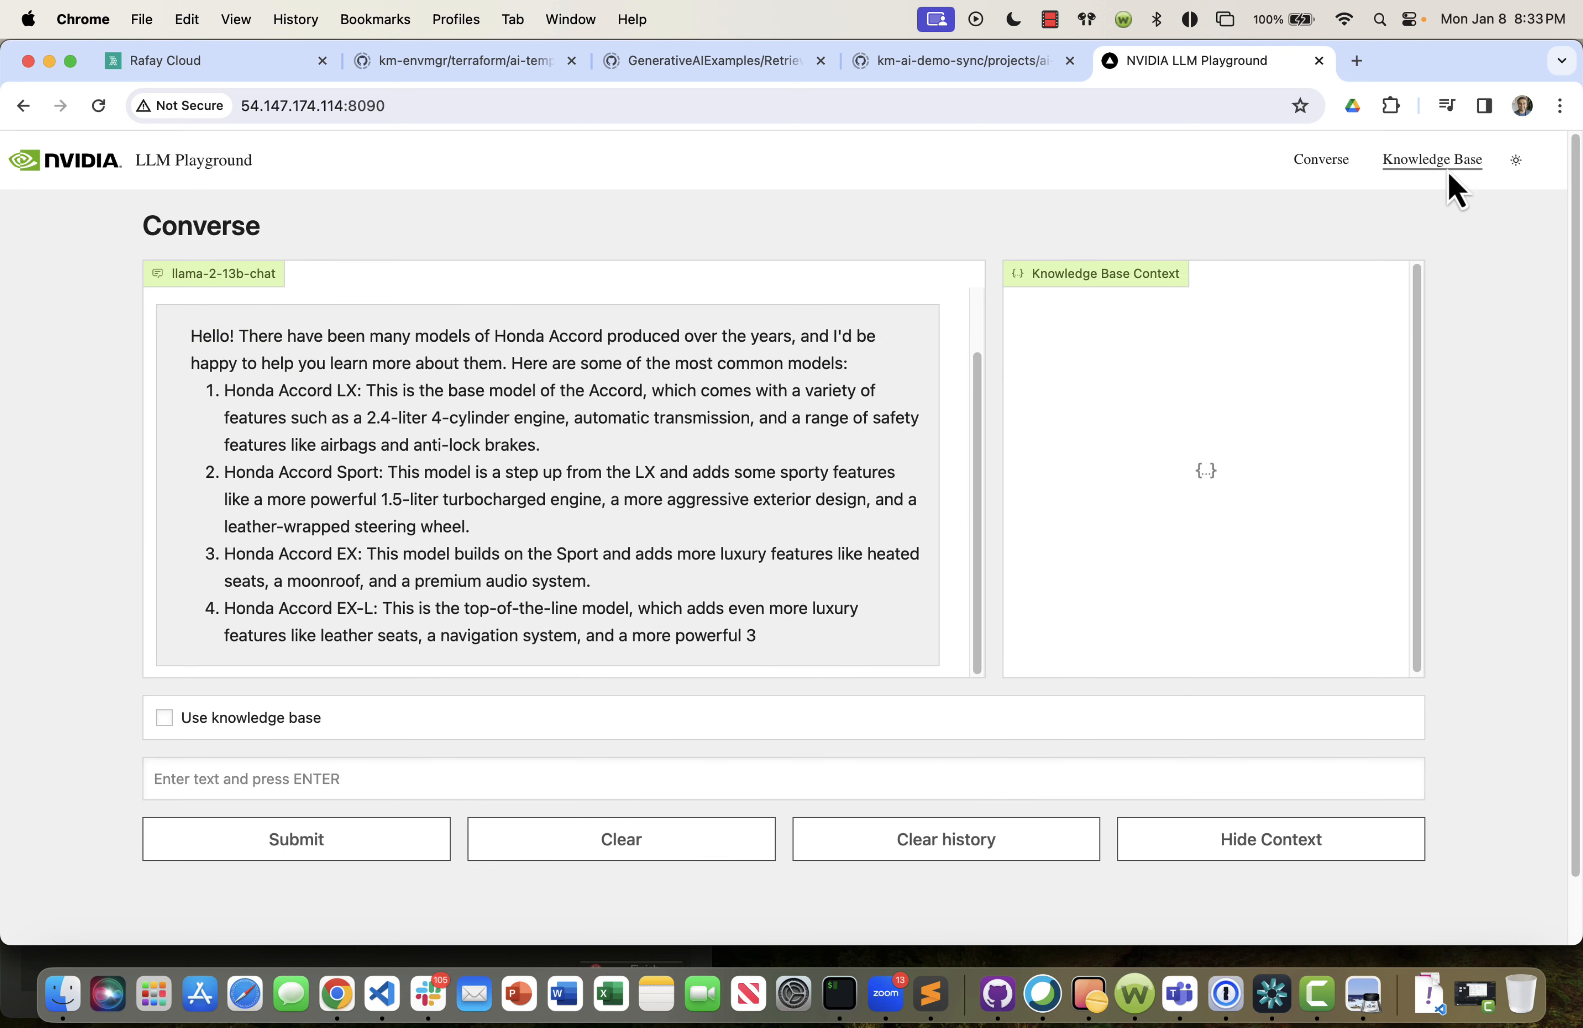
Add the Rafay Controller PDF about installation environments from the Desktop to the knowledge base.
left_click(1441, 175)
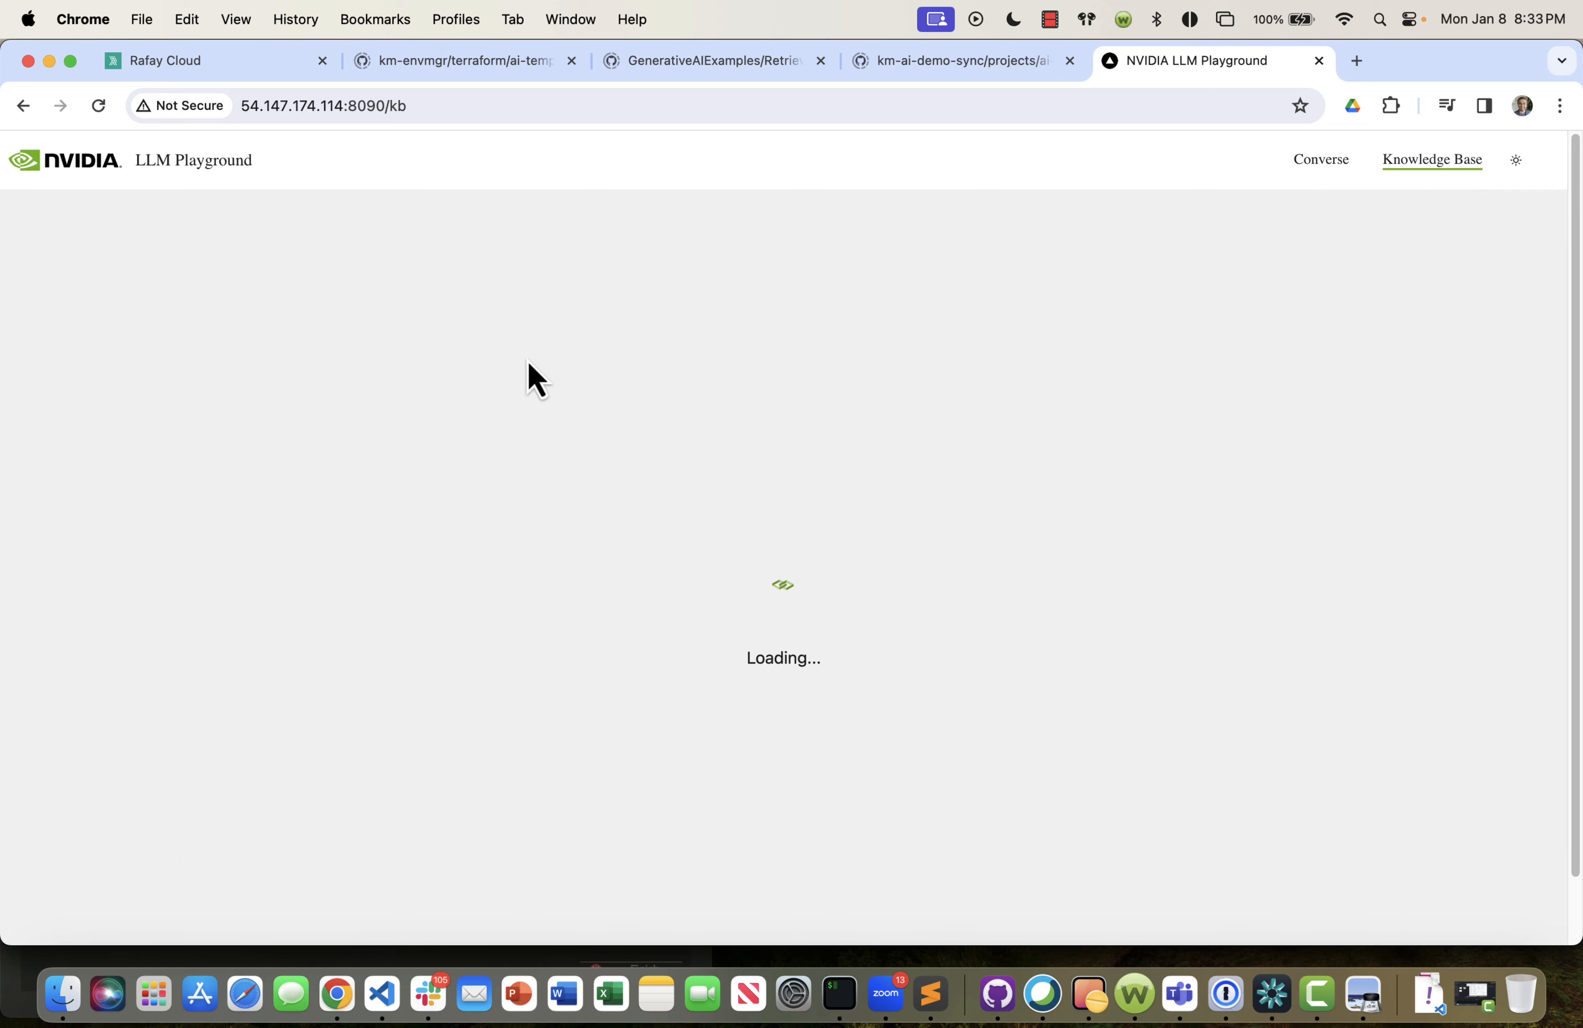
left_click(724, 289)
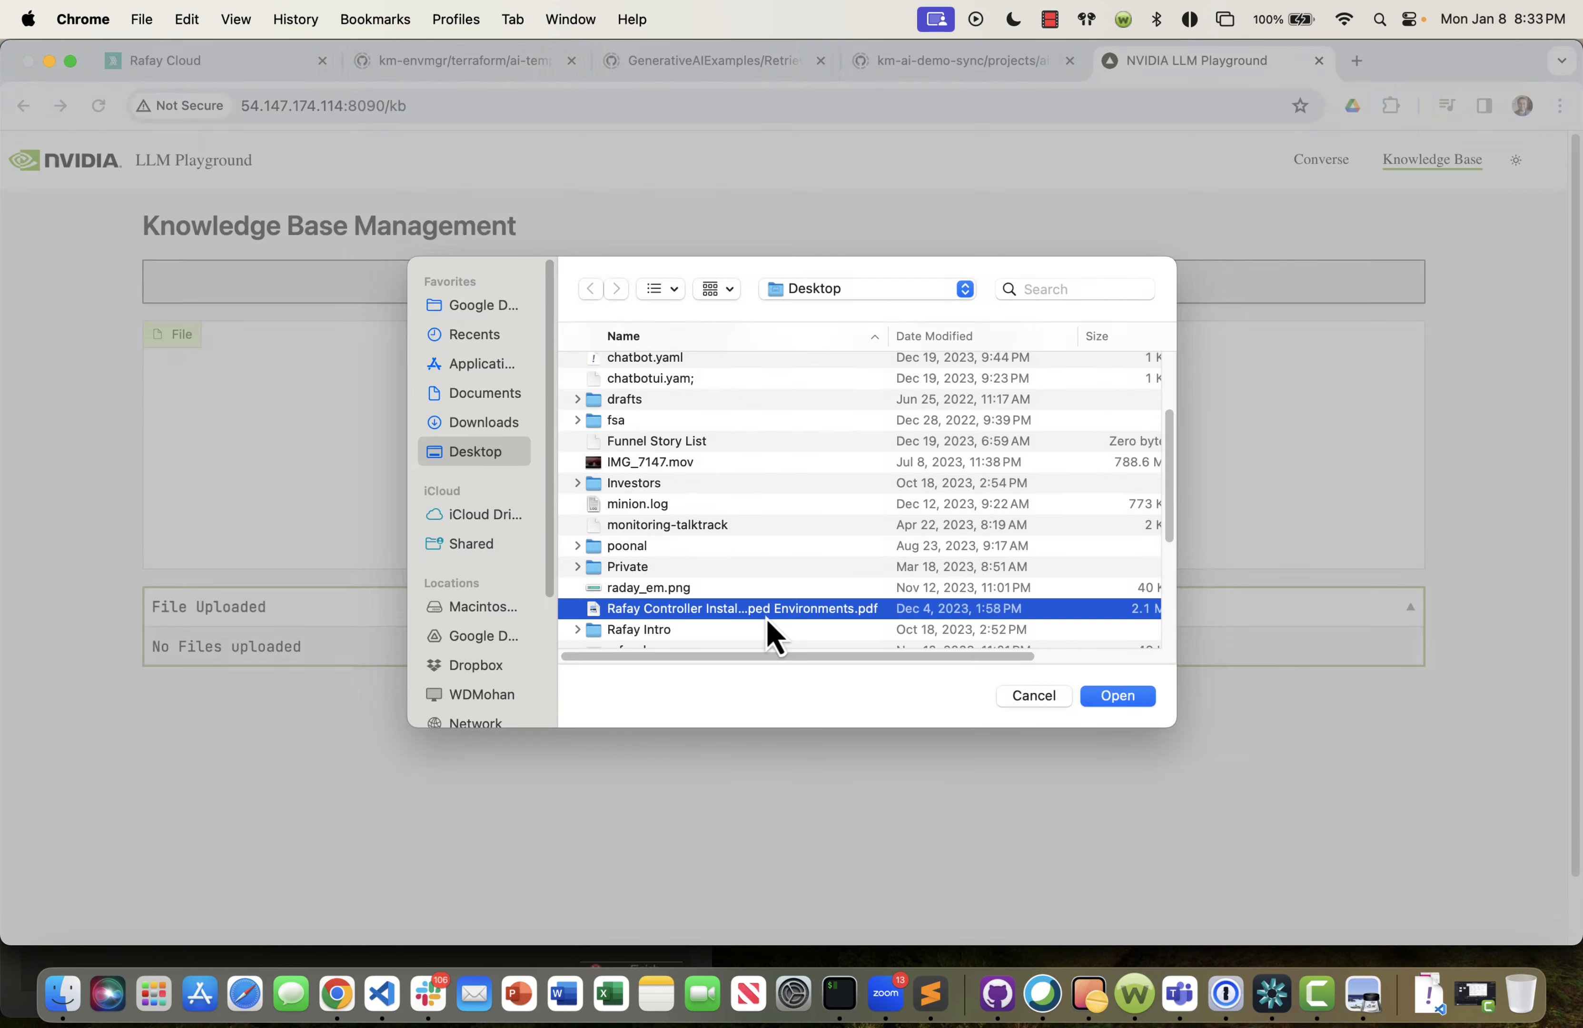
double_click(767, 615)
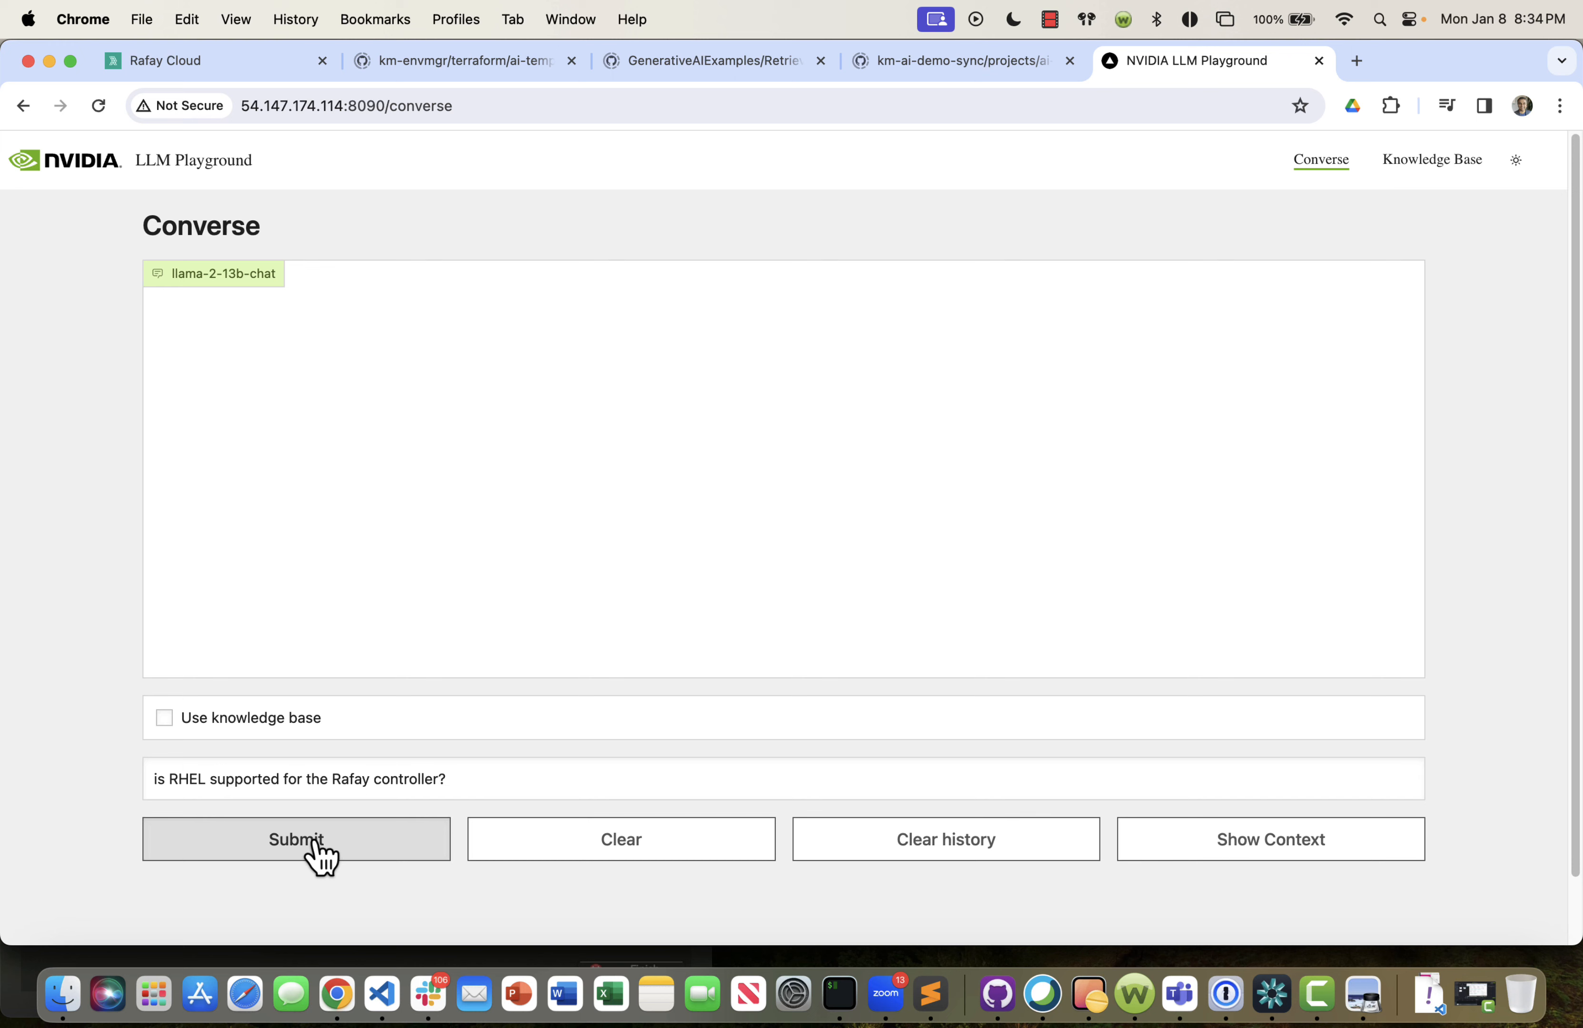
Ask "is RHEL supported for the Rafay controller?" without the knowledge base, then switch back to Rafay Cloud's environments.
left_click(311, 852)
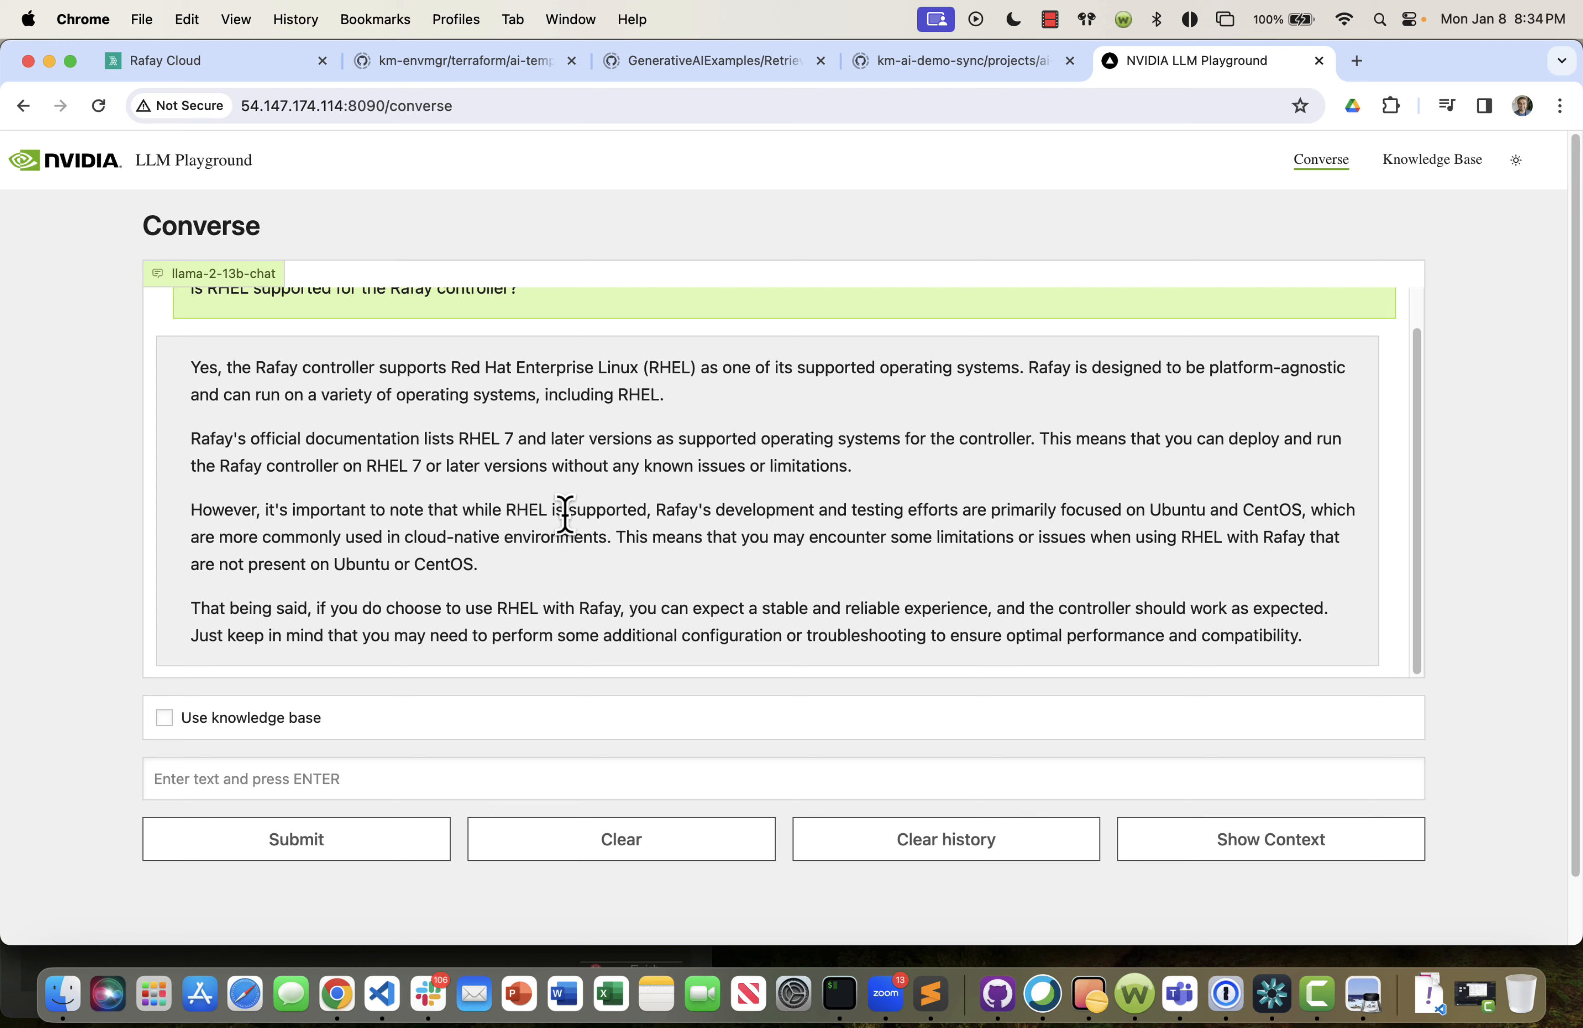
key("ctrl+Tab")
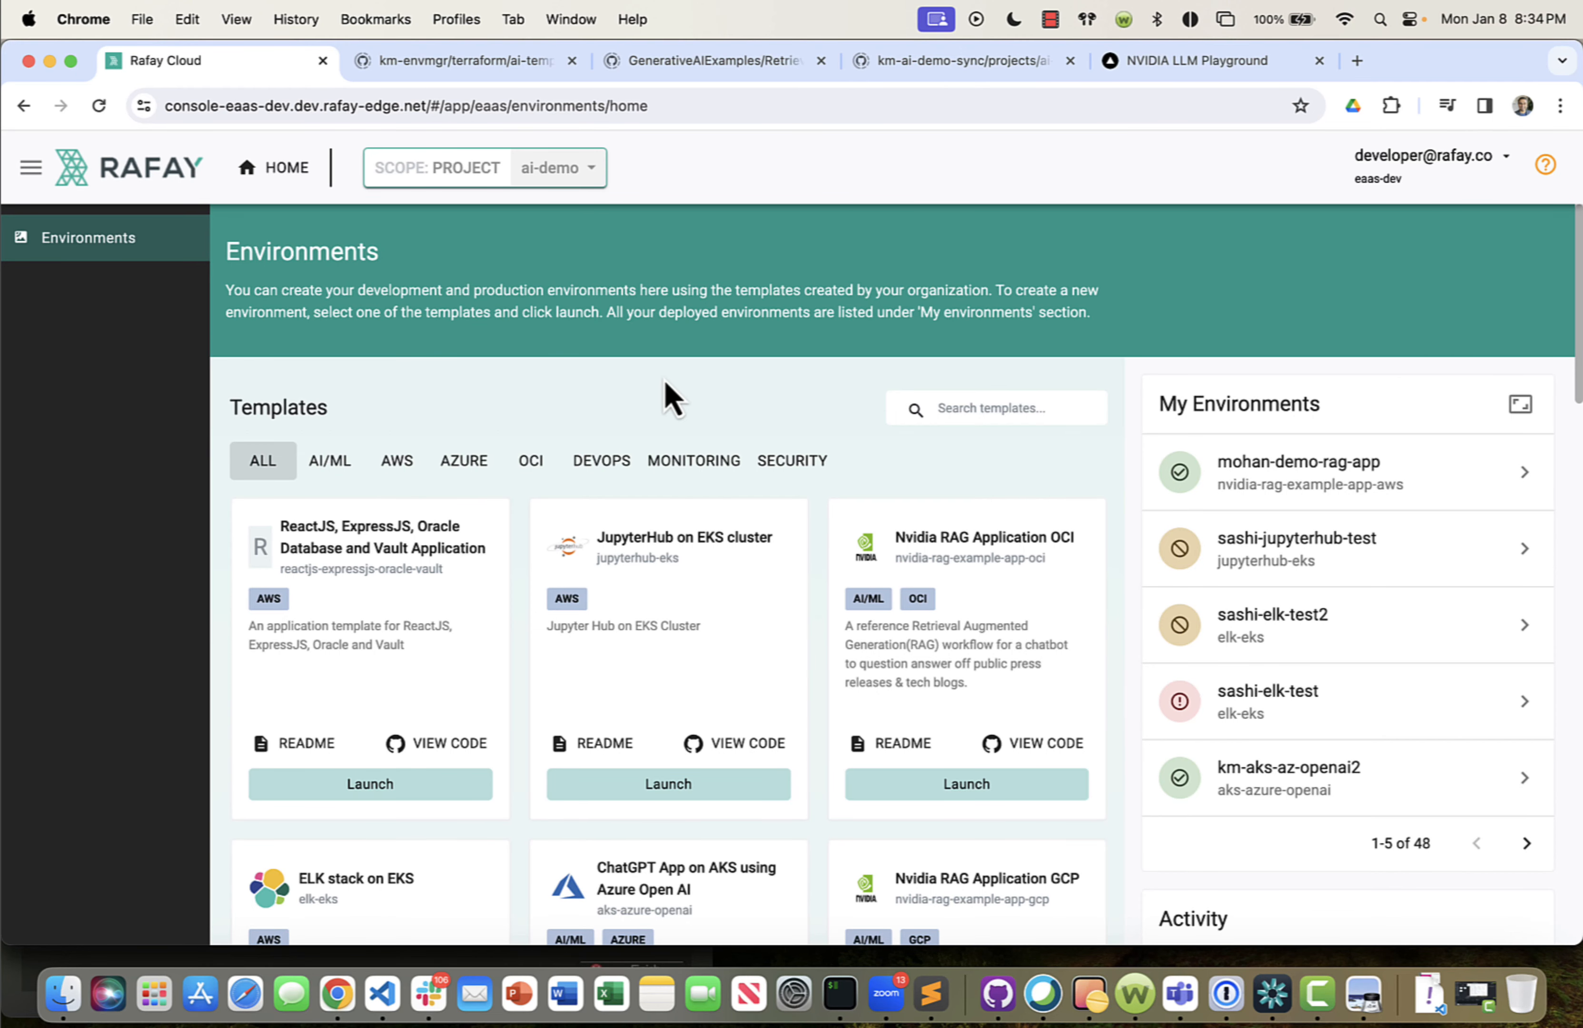